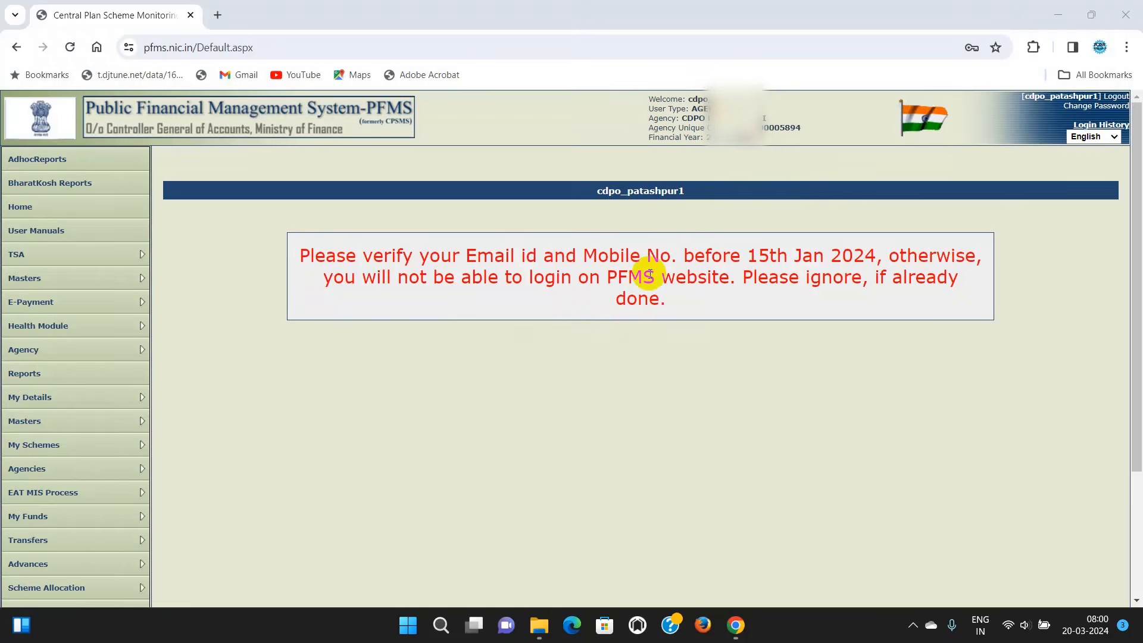
- Open the Account Activation Epayment page for the agency's bank accounts
scroll(284, 431, "down", 3)
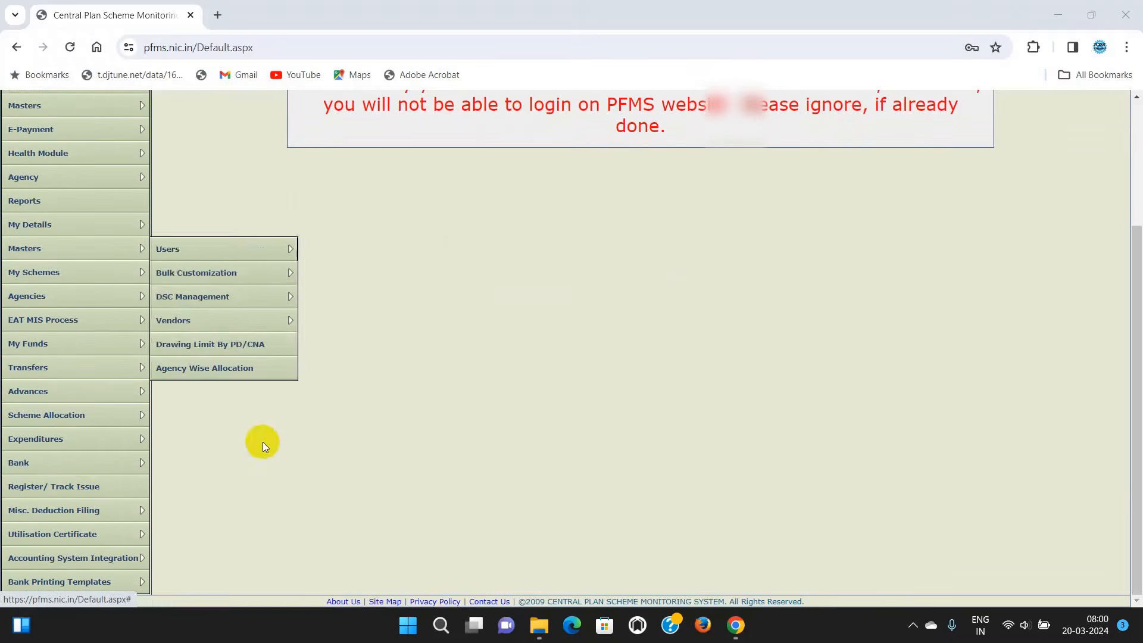
mouse_move(102, 465)
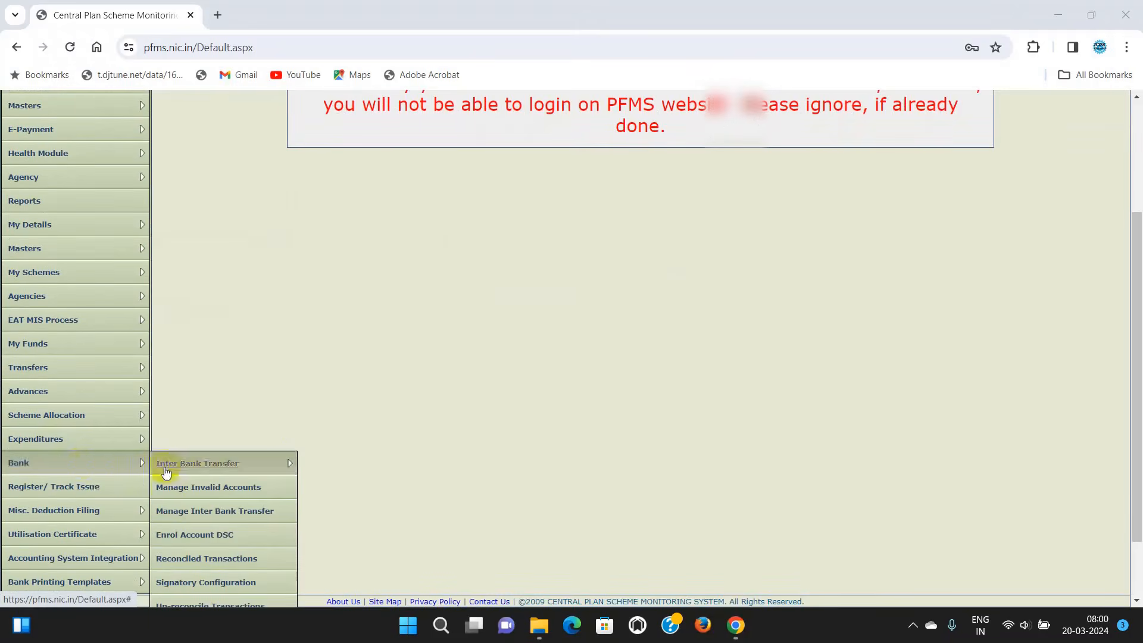
mouse_move(179, 467)
scroll(190, 471, "down", 2)
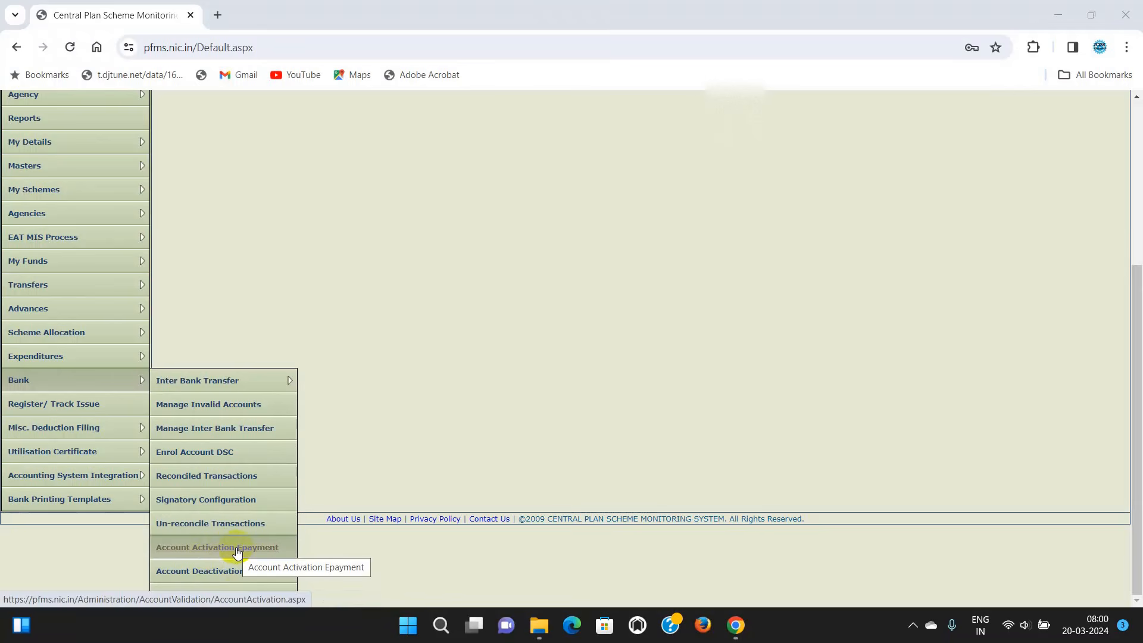
left_click(237, 549)
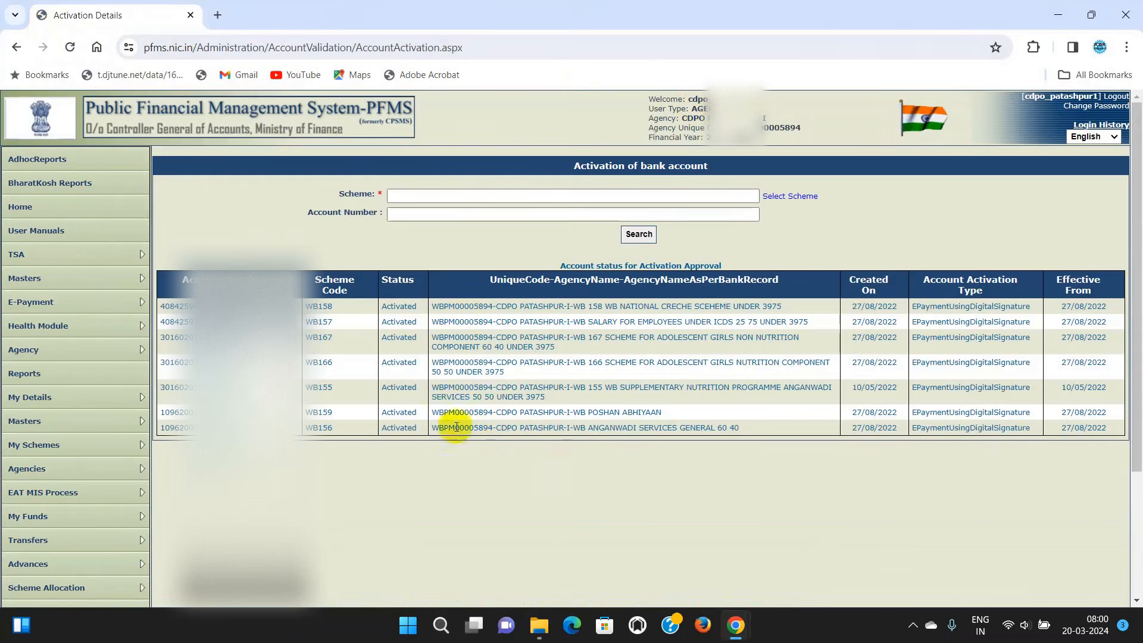
- Choose the scheme WB Insurance coverage [WB251] by looking up wb251, and search for its bank account
left_click(784, 198)
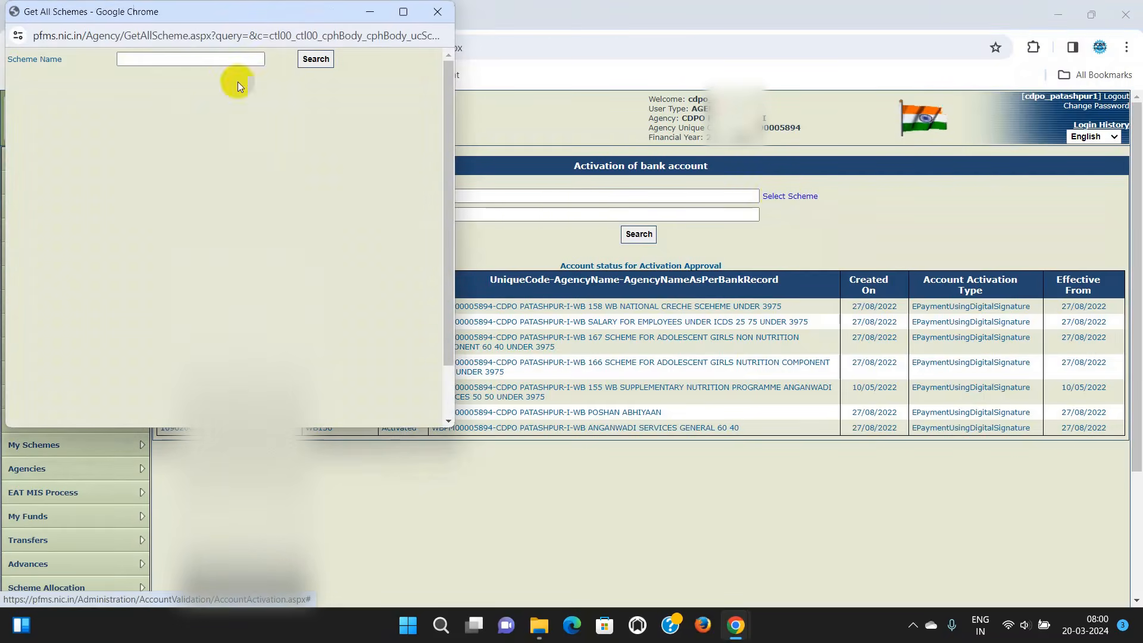
left_click(201, 58)
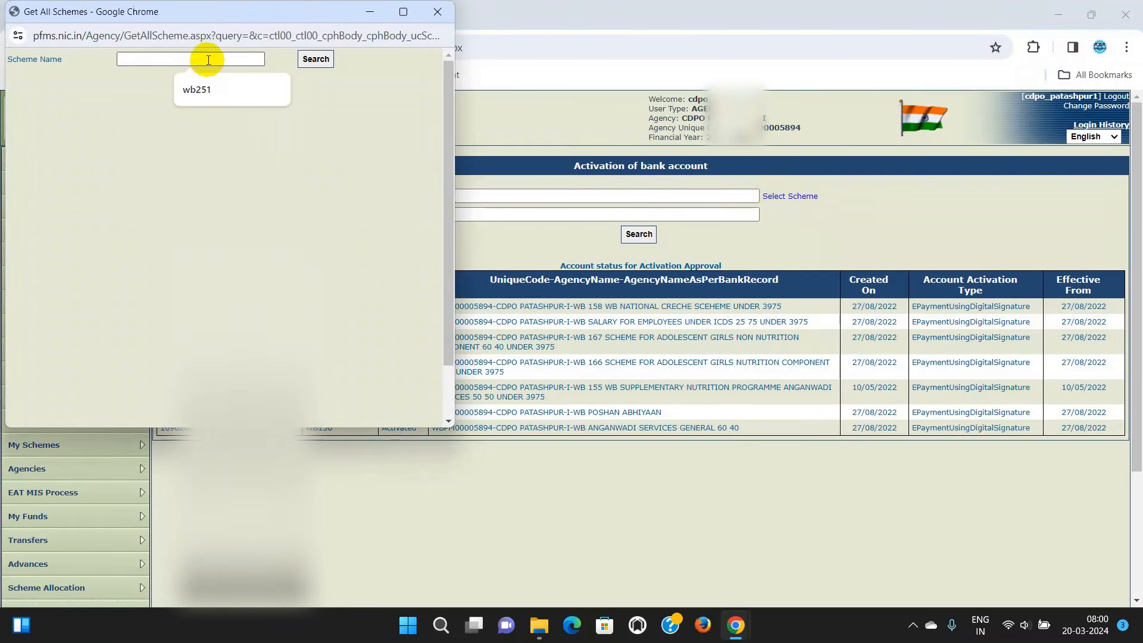
left_click(196, 89)
left_click(315, 62)
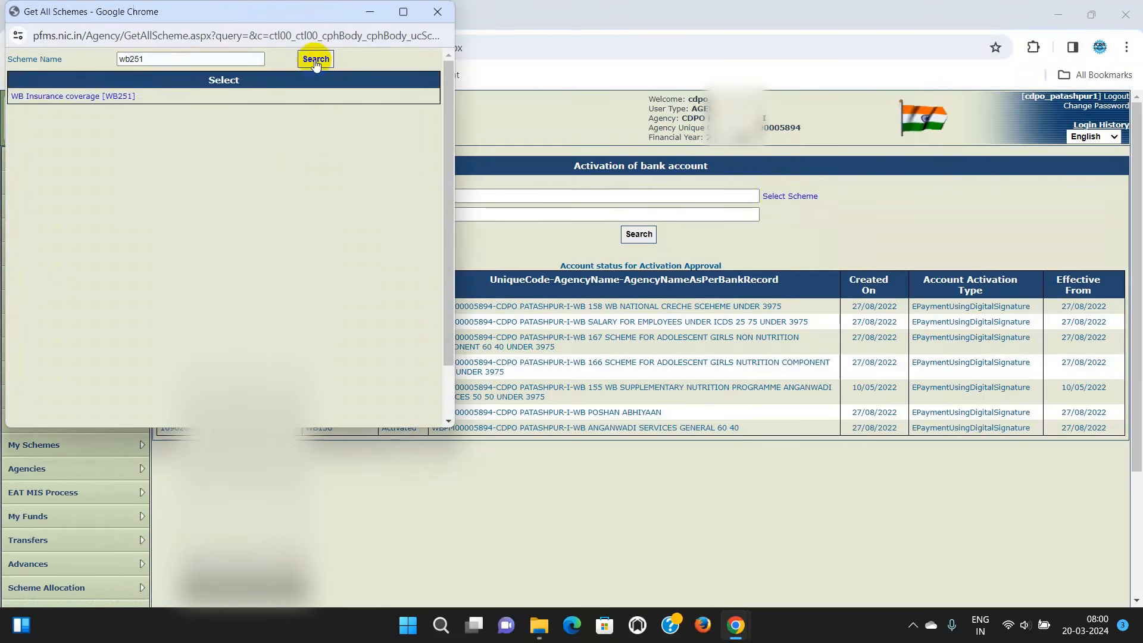
left_click(83, 96)
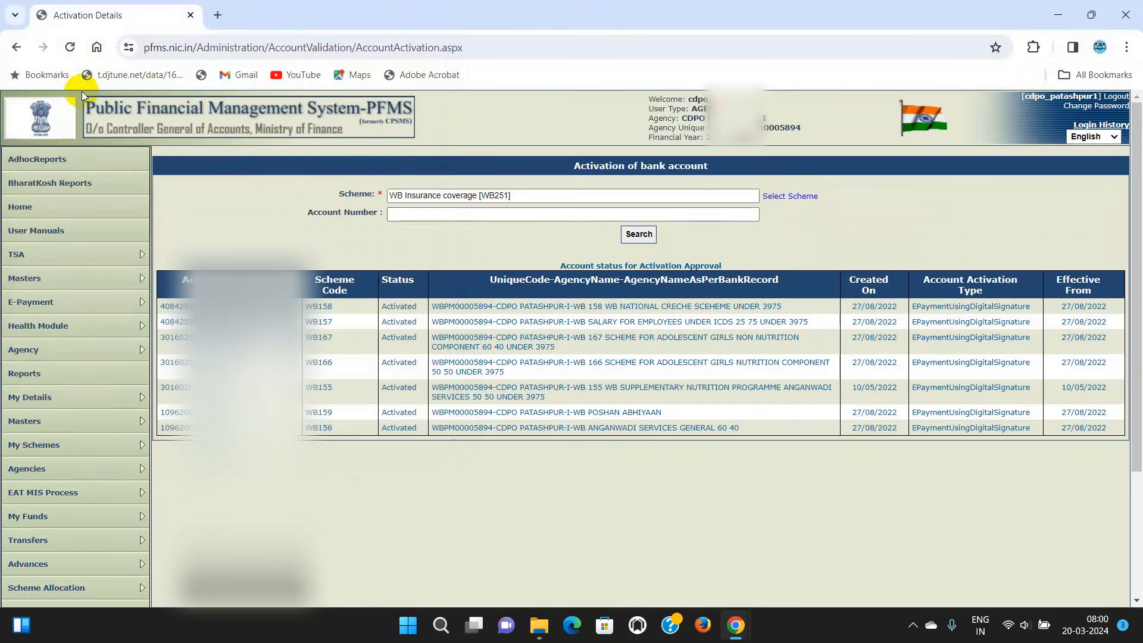
left_click(635, 234)
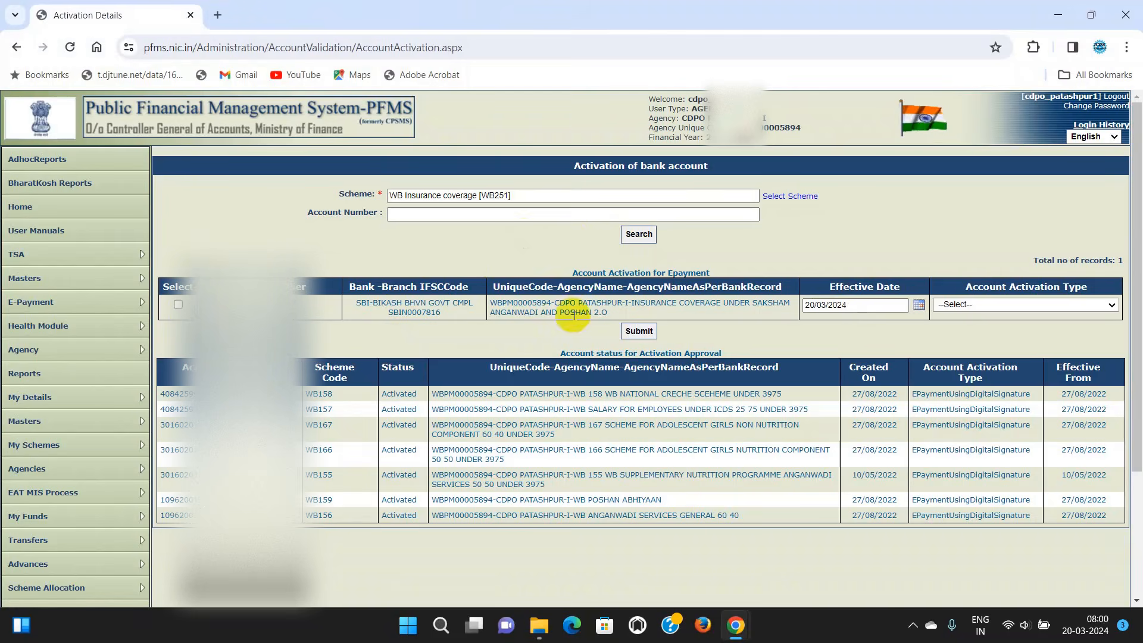
- Submit the listed WB251 account for e-payment activation with type EPaymentUsingDigitalSignature, effective 20/03/2024, and confirm it
left_click(178, 305)
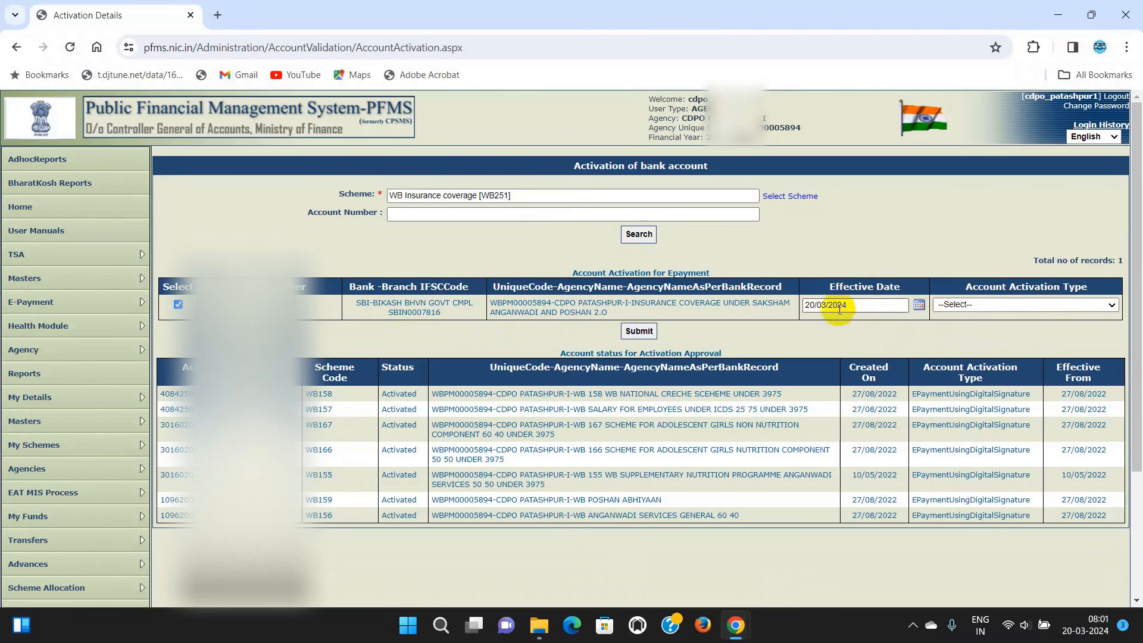
left_click(918, 306)
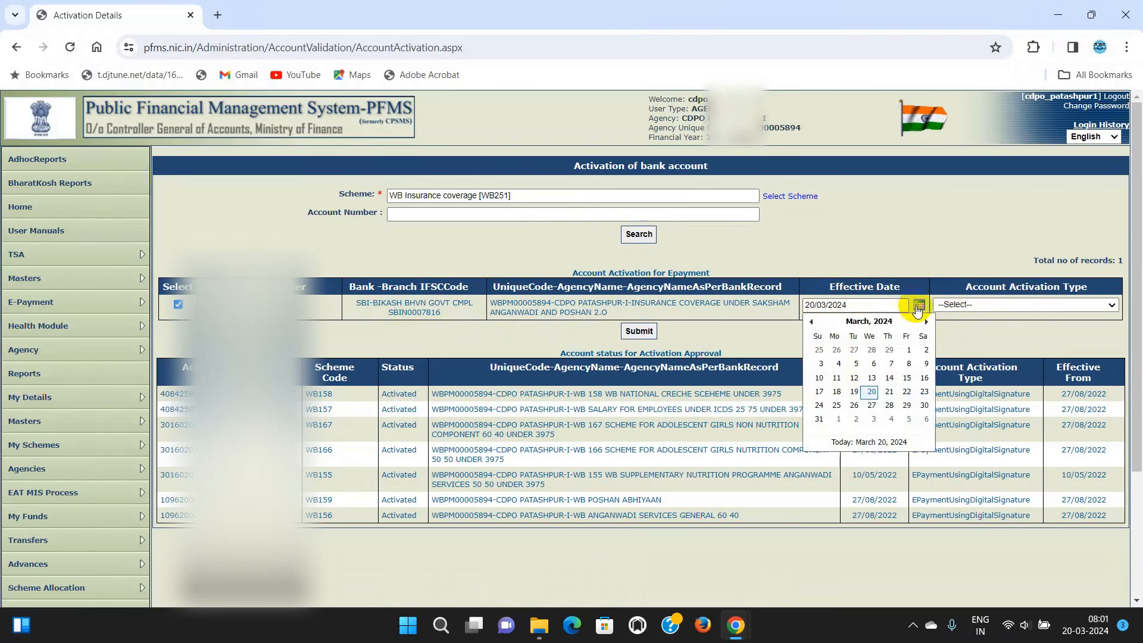
left_click(869, 238)
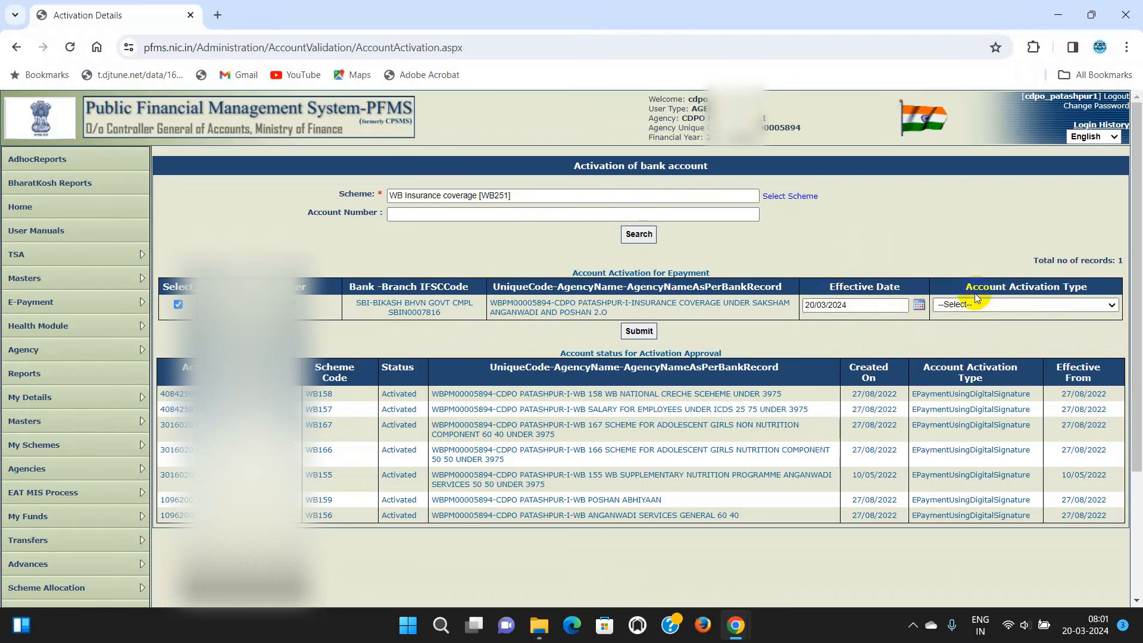
left_click(1111, 305)
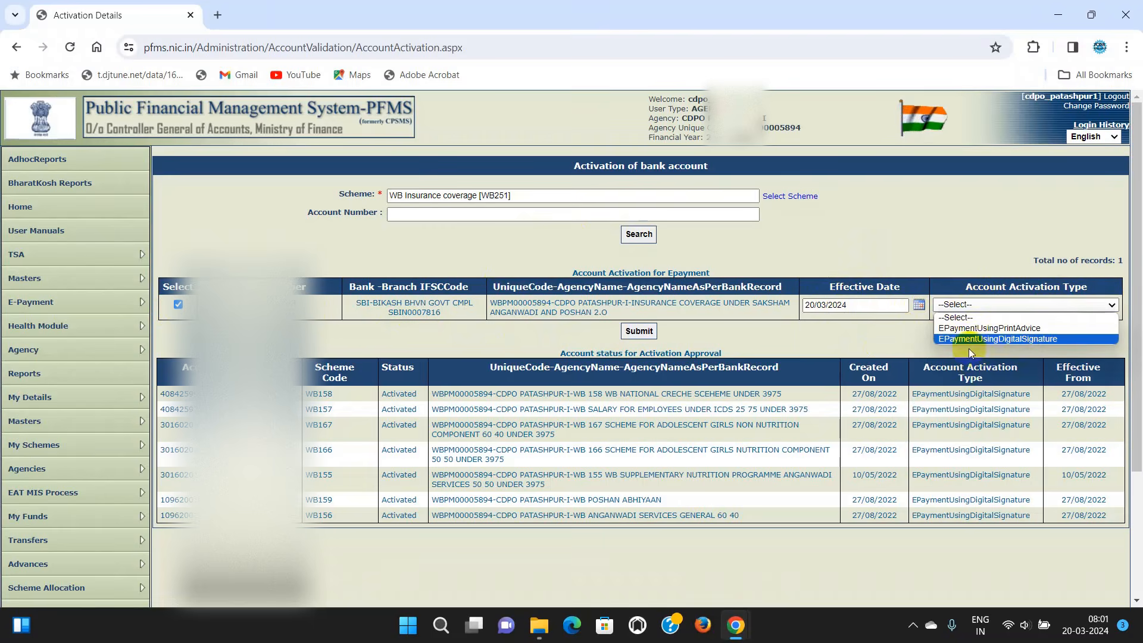
left_click(1024, 338)
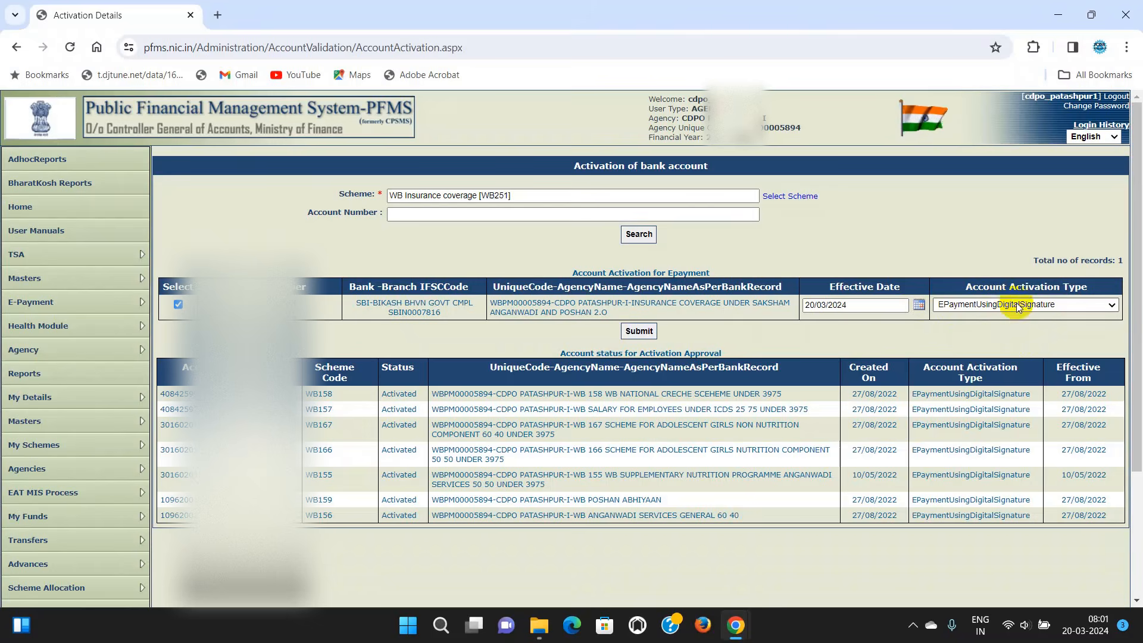
left_click(643, 338)
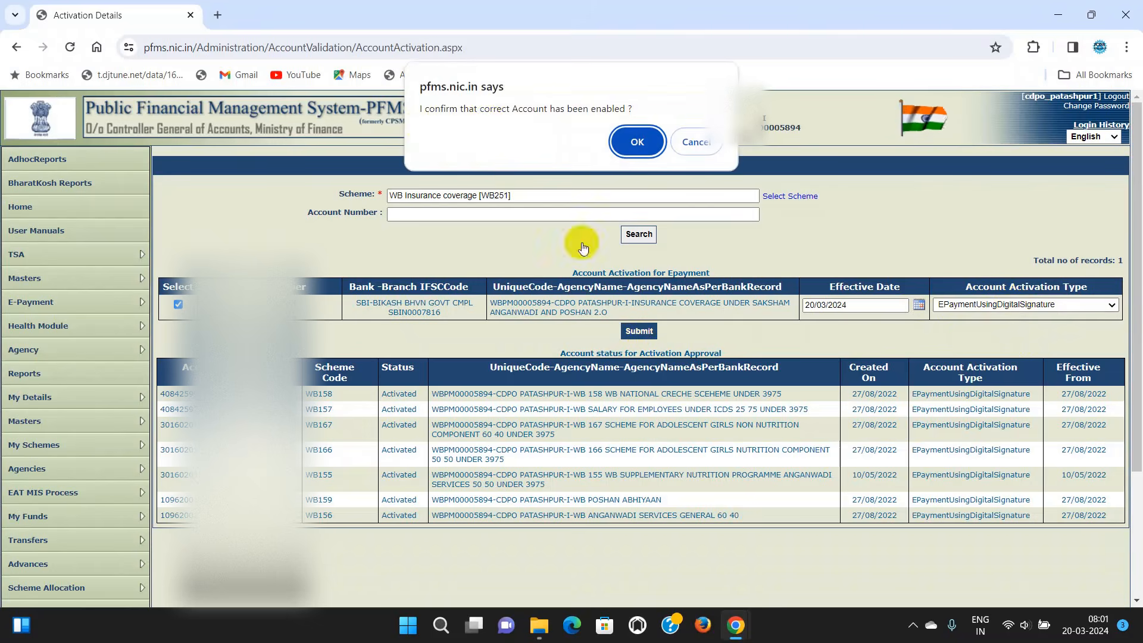
left_click(628, 141)
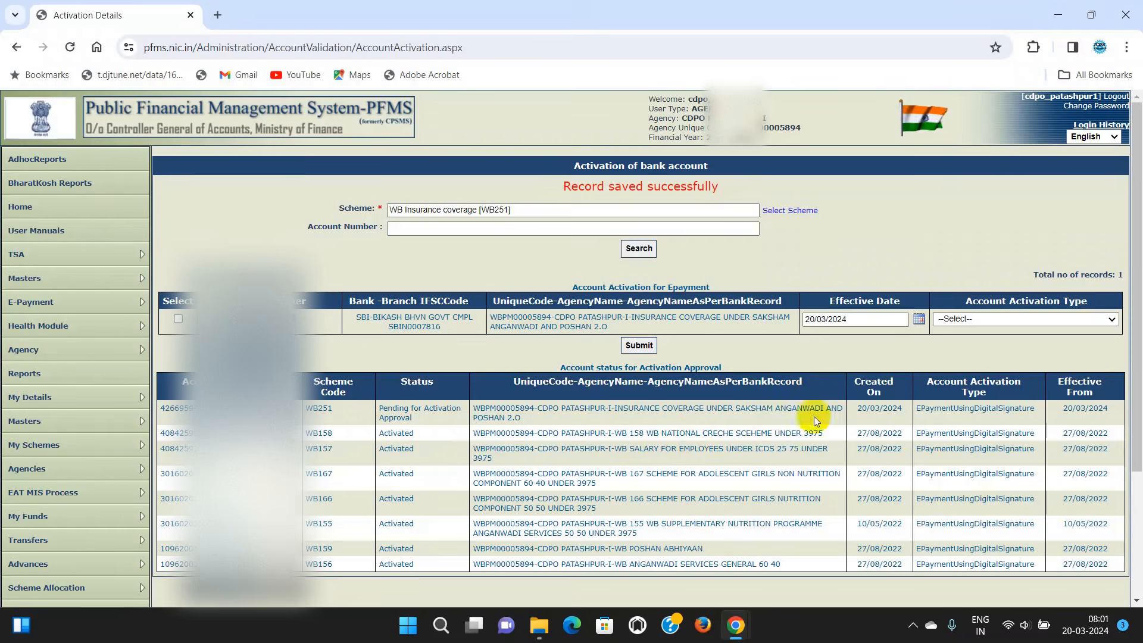
- Return to the home page and reopen Account Activation Epayment to check the WB251 account's approval status
left_click(24, 207)
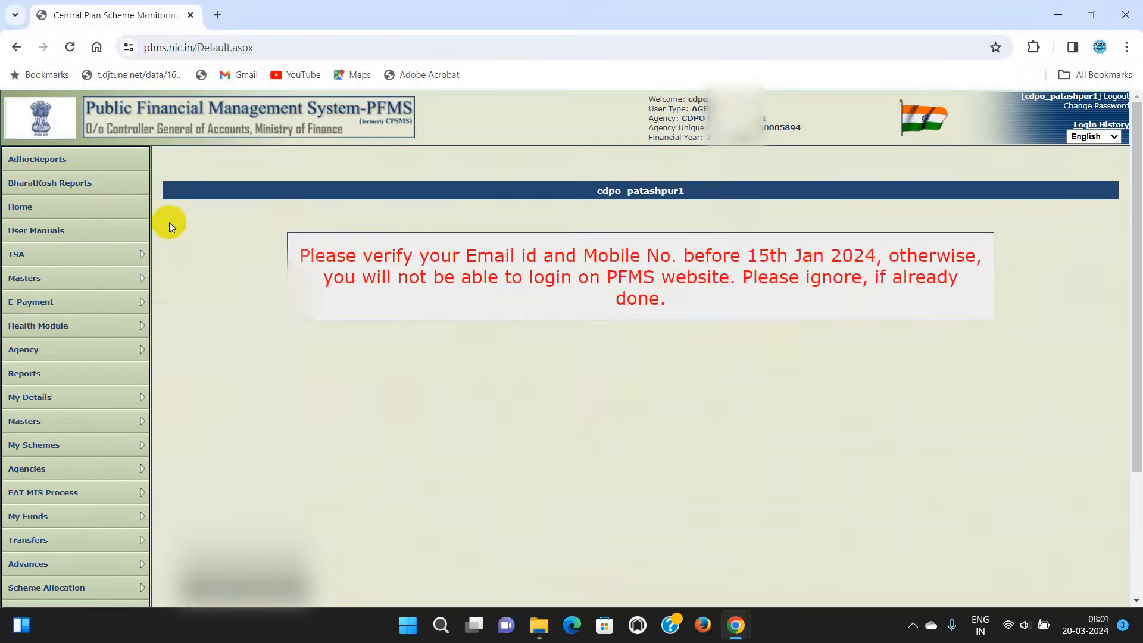
scroll(64, 410, "down", 3)
mouse_move(46, 464)
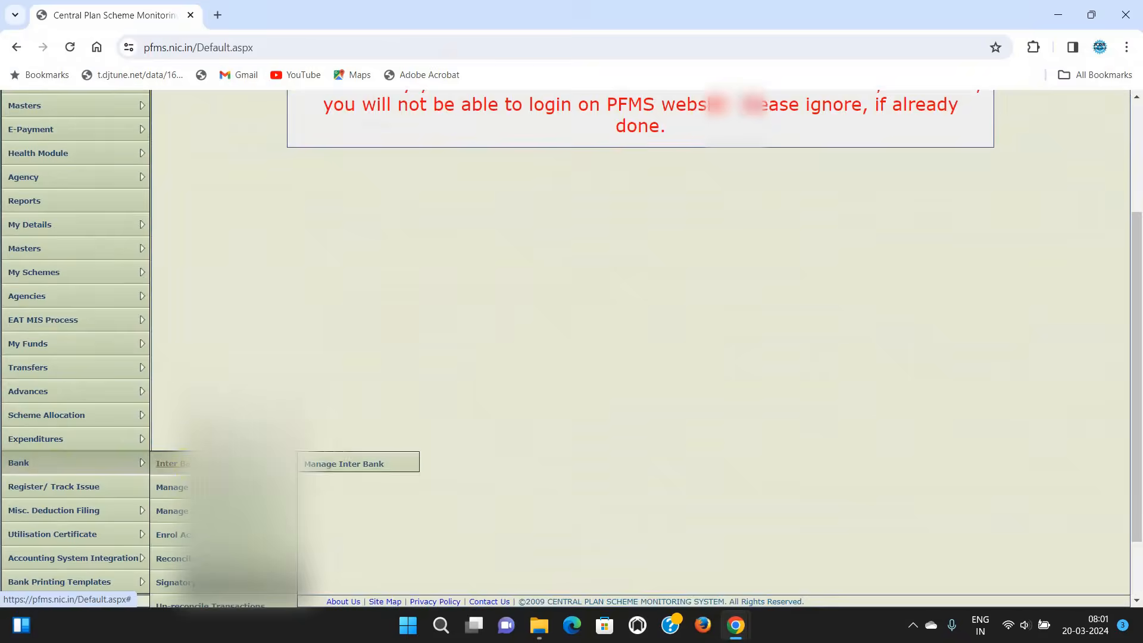
scroll(178, 488, "down", 2)
left_click(172, 499)
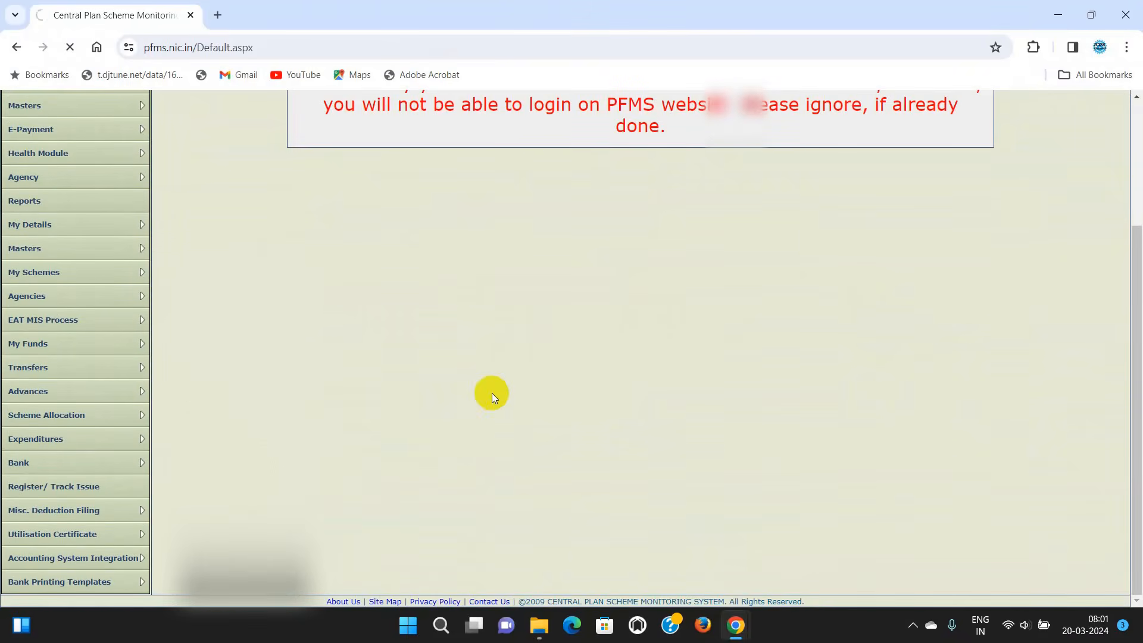
scroll(491, 393, "up", 3)
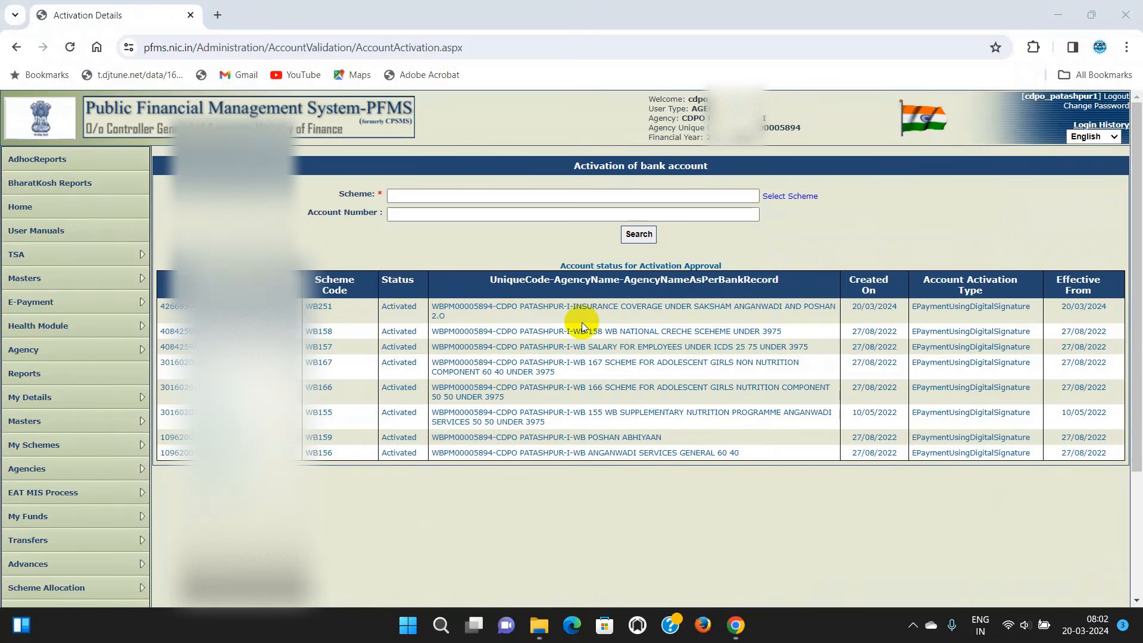
- Open the Signatory Configuration page for bank accounts
scroll(580, 326, "down", 3)
scroll(577, 327, "down", 1)
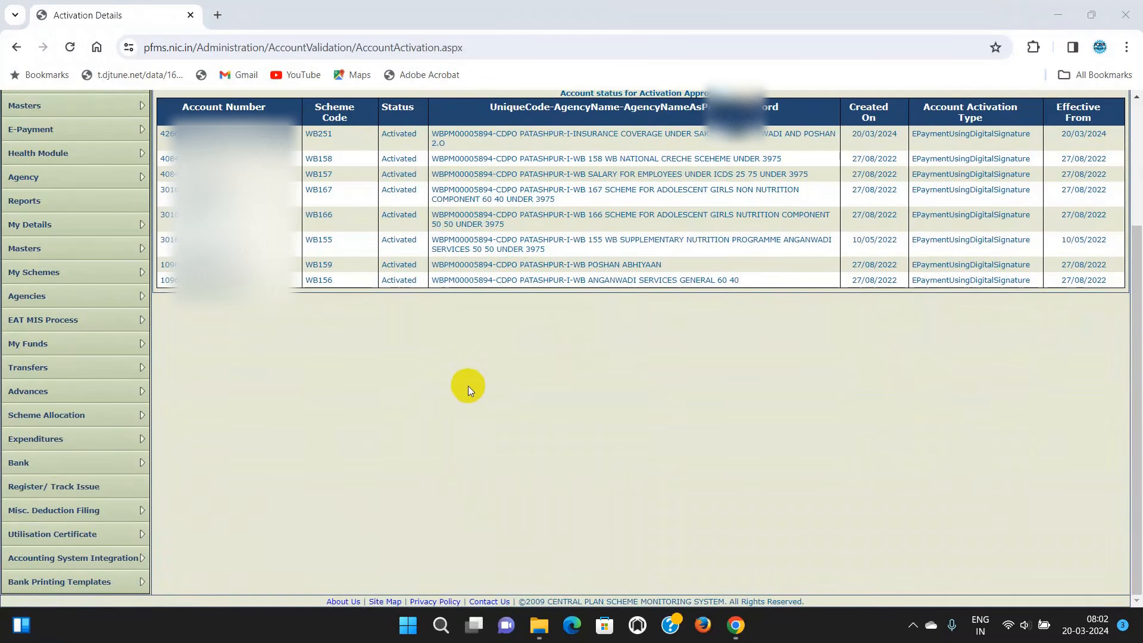
mouse_move(53, 463)
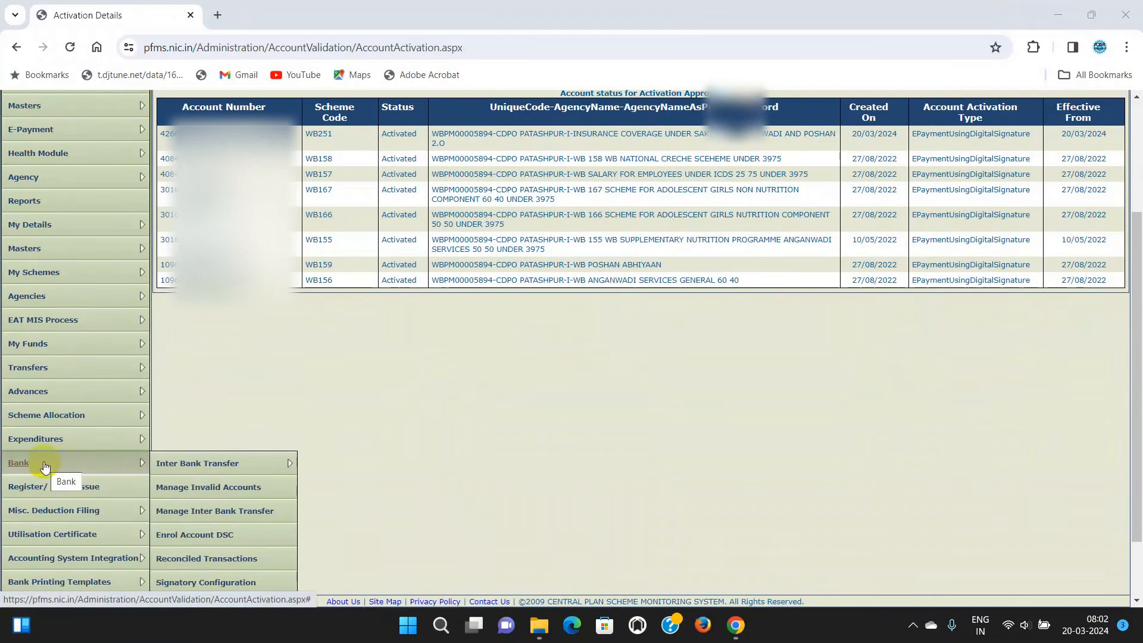
scroll(235, 464, "down", 2)
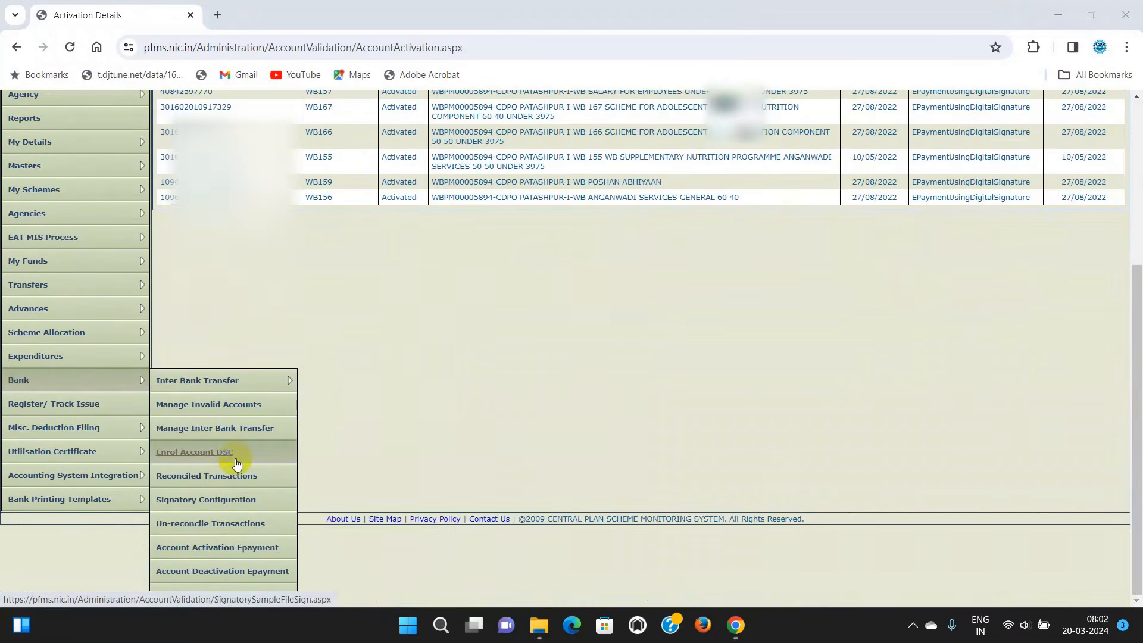
left_click(212, 499)
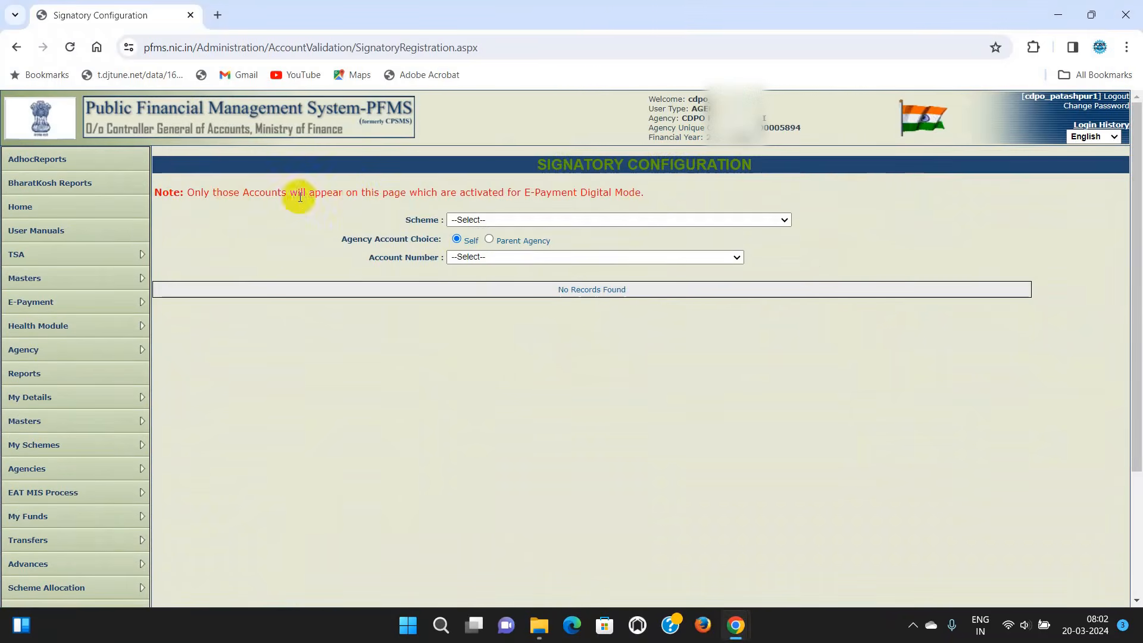
- Select the scheme WB251 - WB Insurance coverage and its bank account for the signatory configuration
left_click(783, 220)
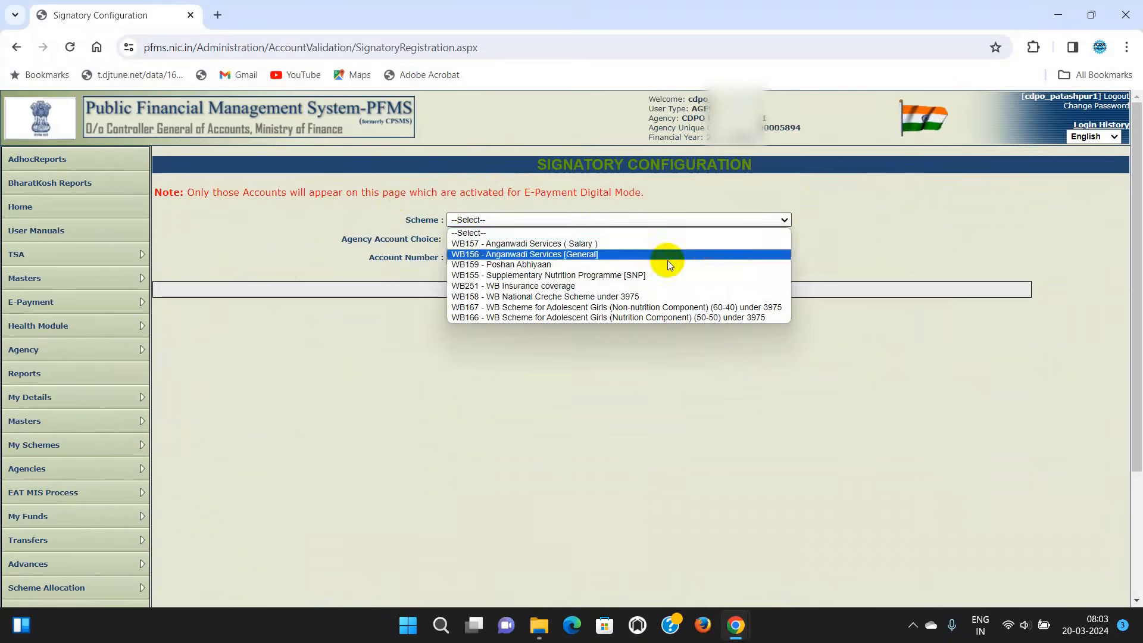
left_click(488, 286)
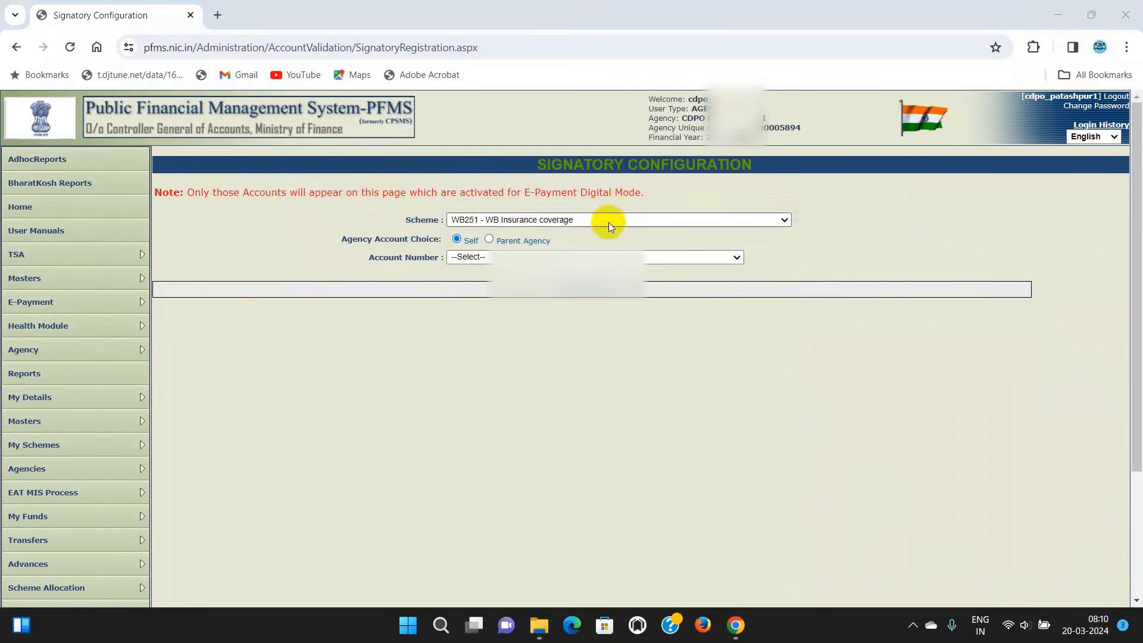
left_click(734, 258)
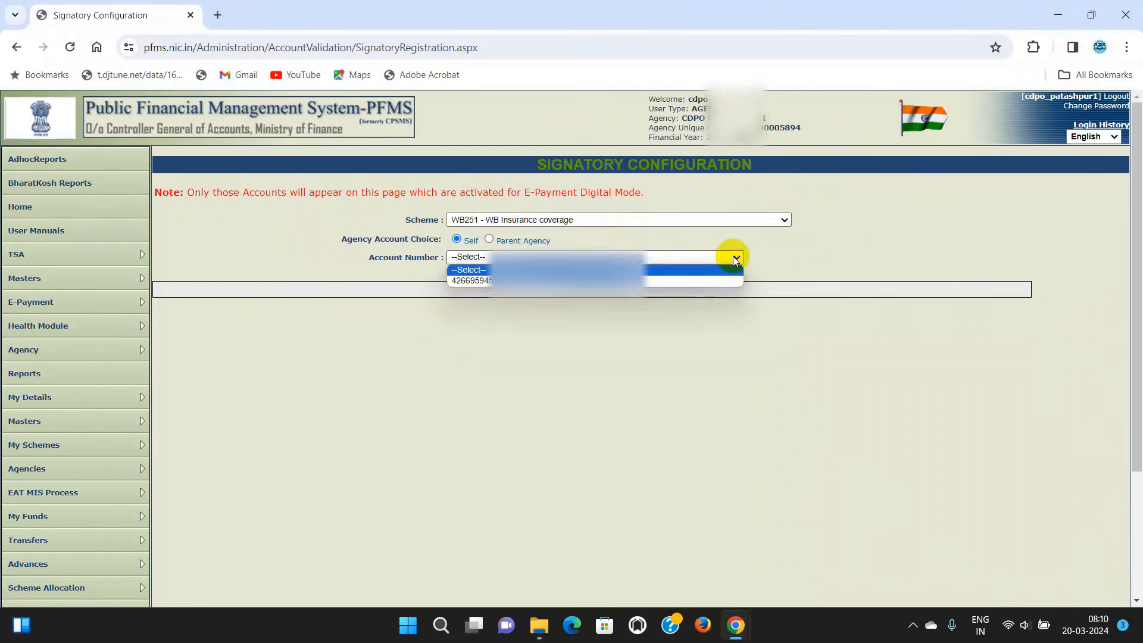
left_click(563, 273)
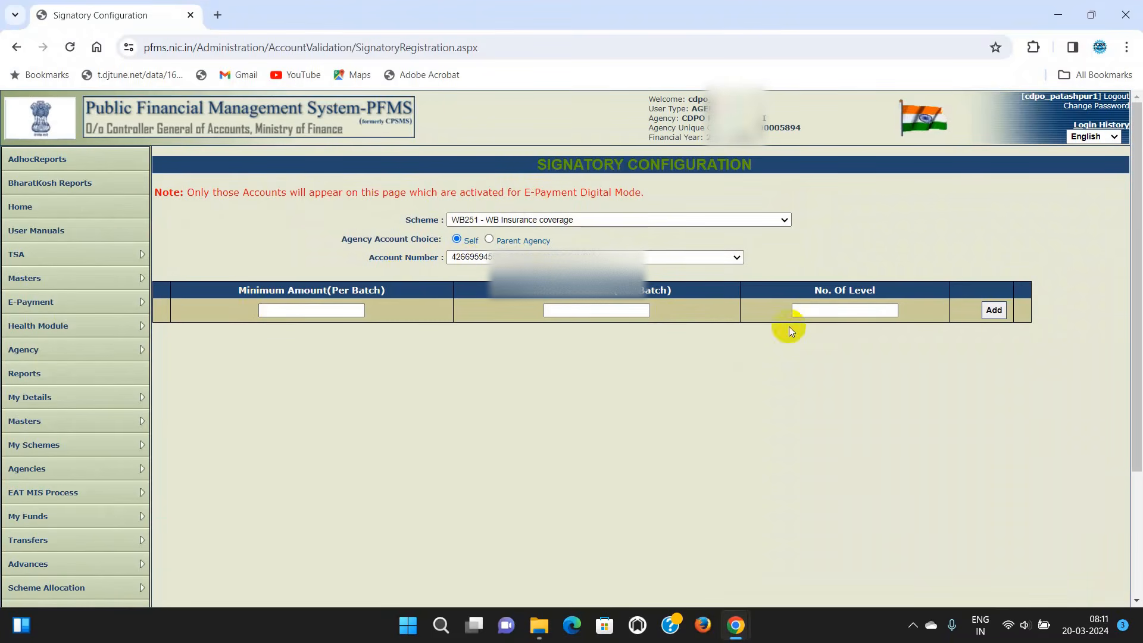
- Add a per-batch signatory limit with minimum amount 1, maximum amount 5000000 and 1 level, and acknowledge the save
left_click(307, 311)
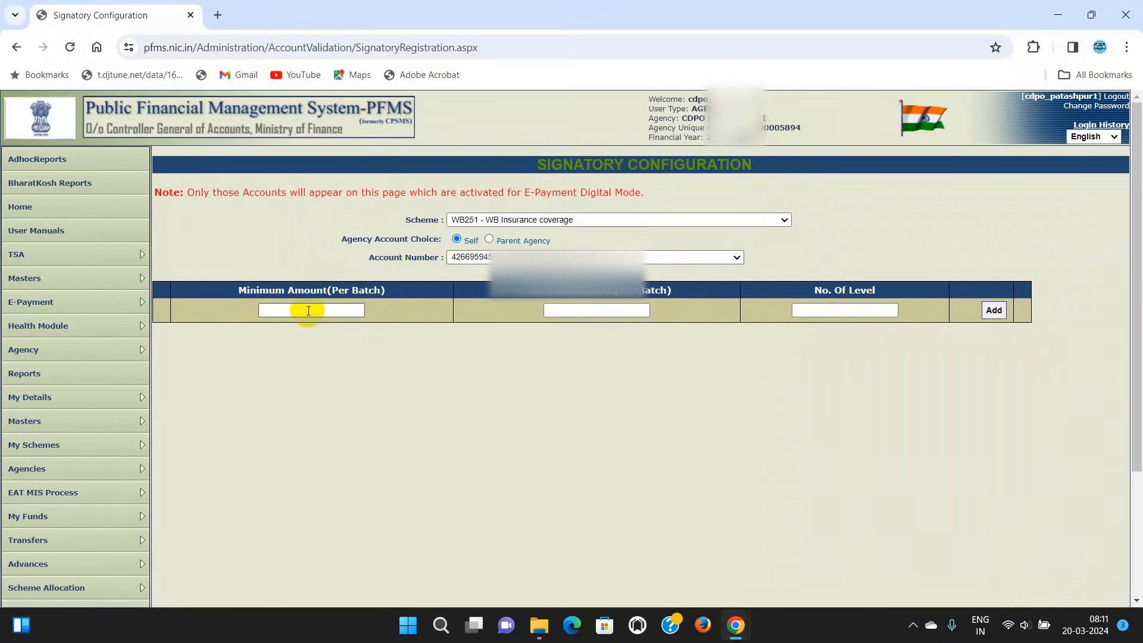
left_click(583, 307)
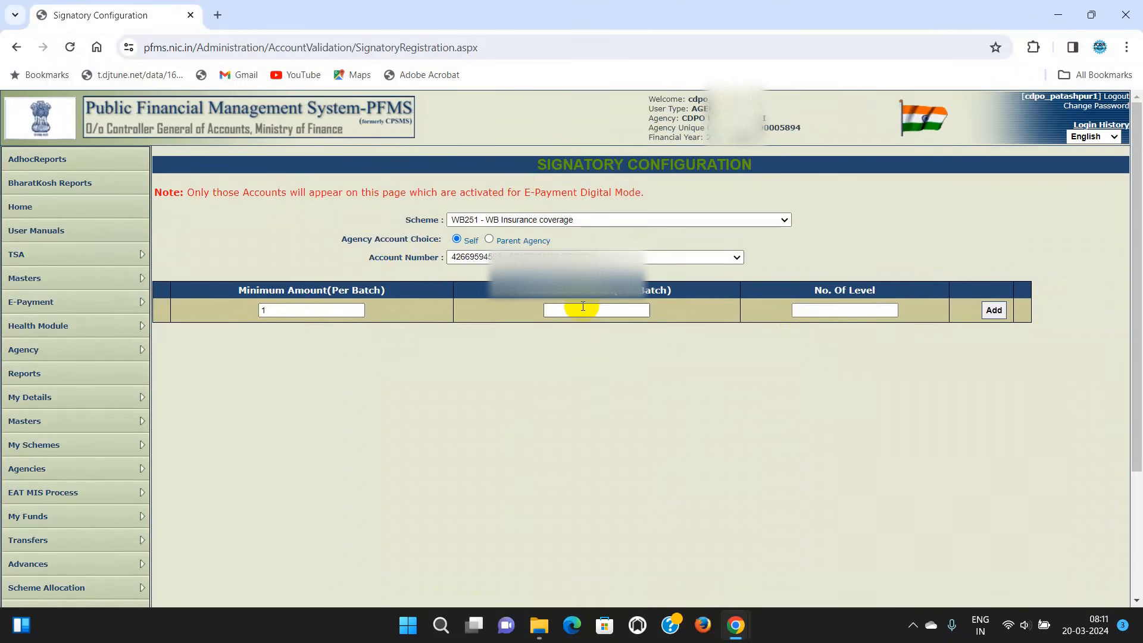
type("50")
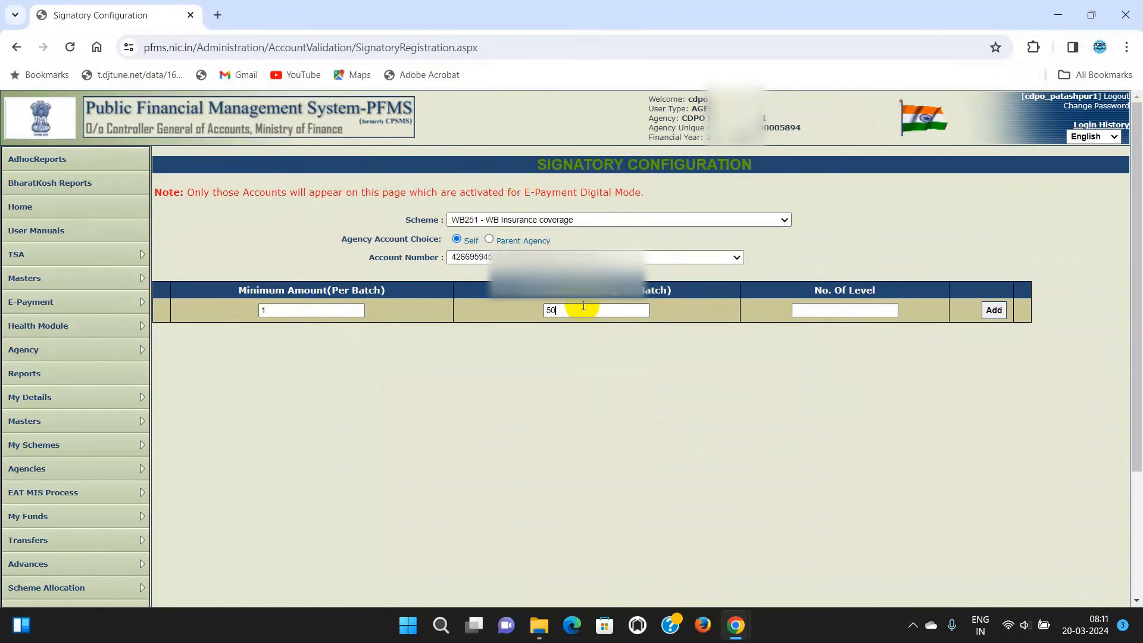
type("00000")
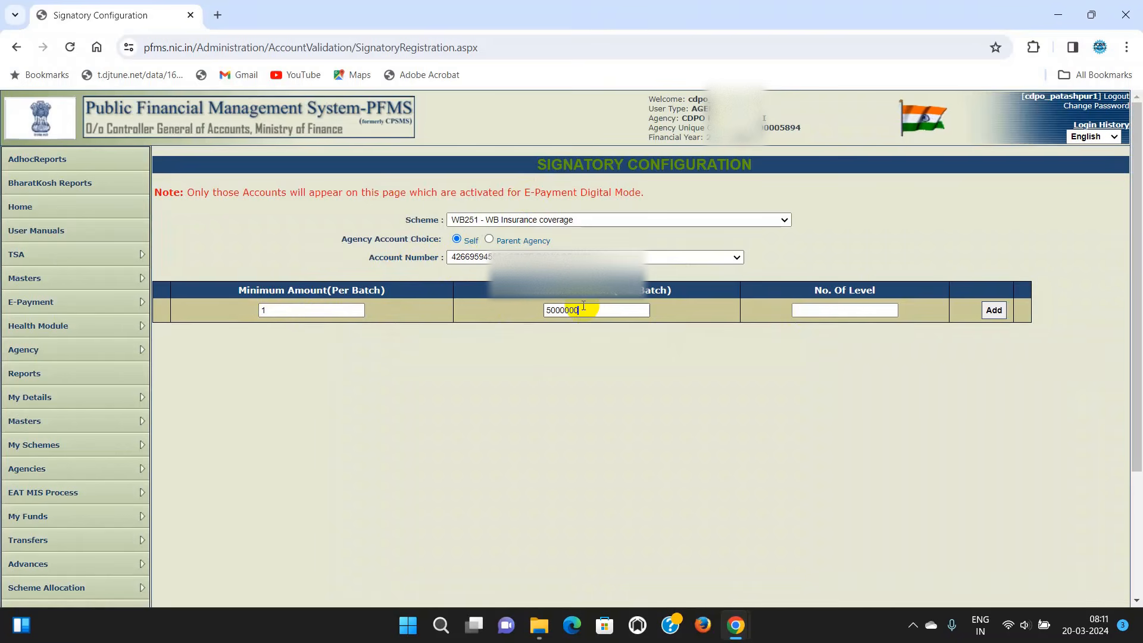
left_click(883, 310)
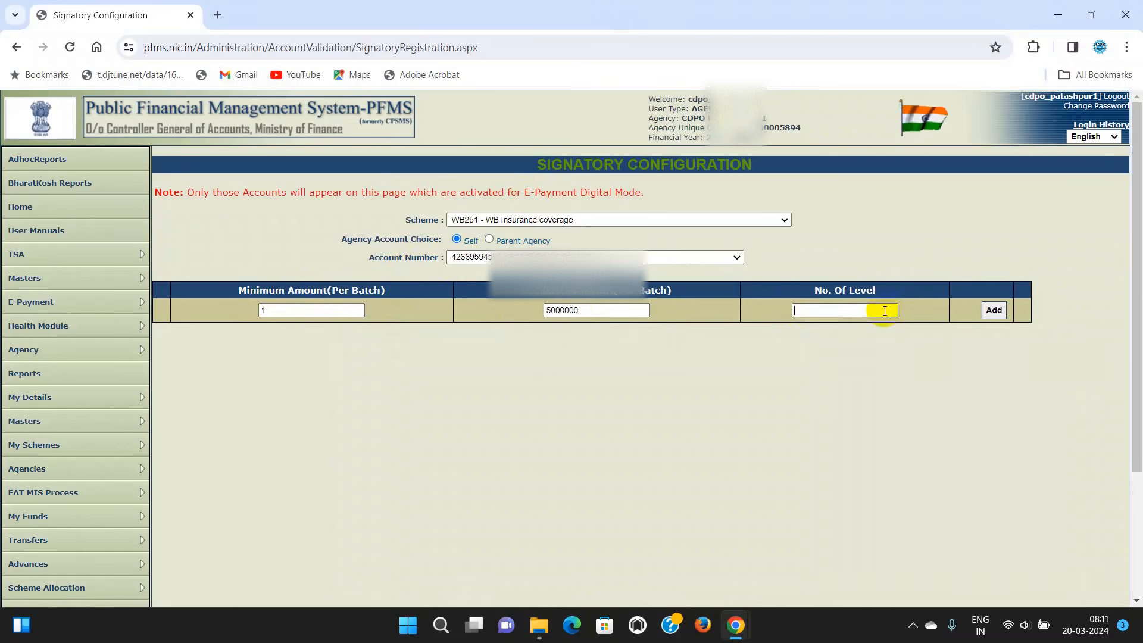
type("1")
left_click(993, 310)
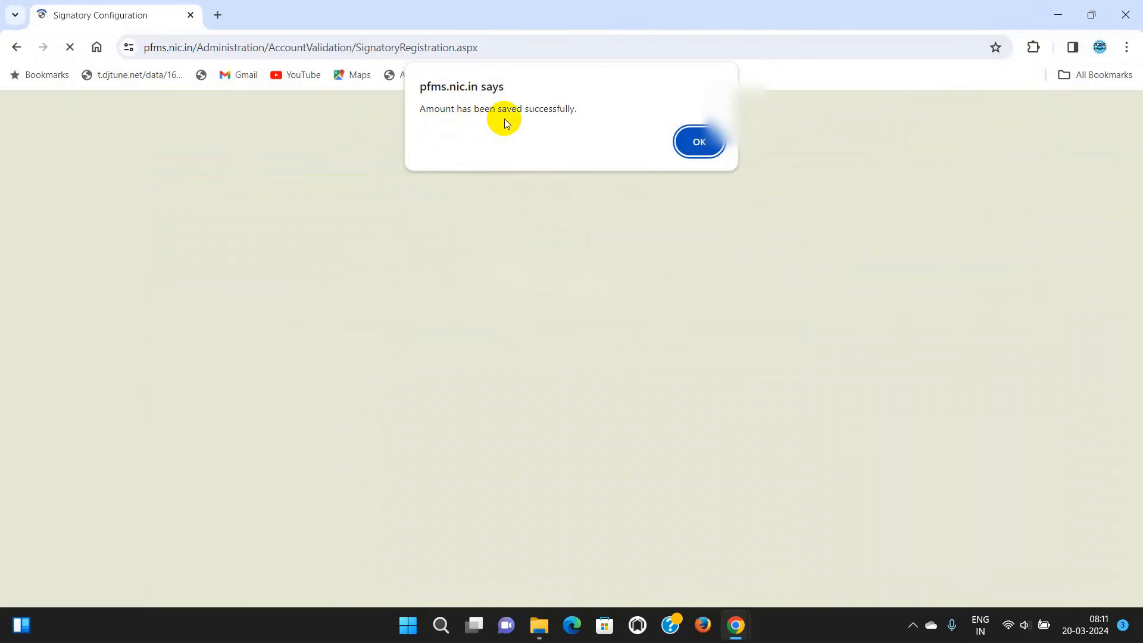
left_click(698, 150)
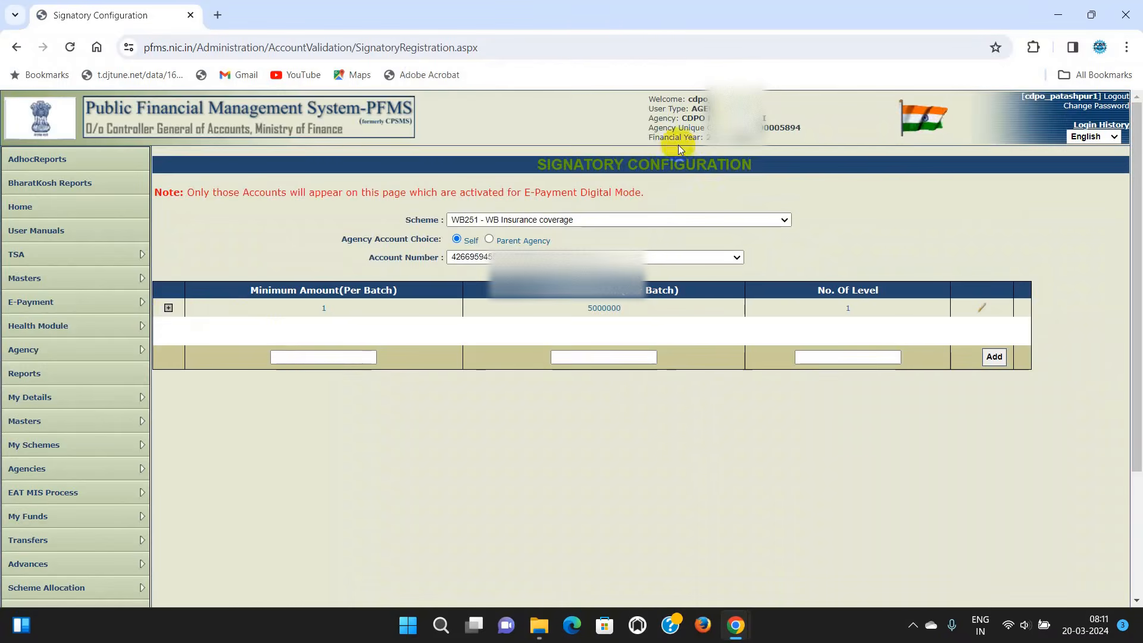
- Expand the 1 to 5000000 signatory limit and enter the level 1 signatory's designation as CDPO PATASHPUR-I
left_click(168, 309)
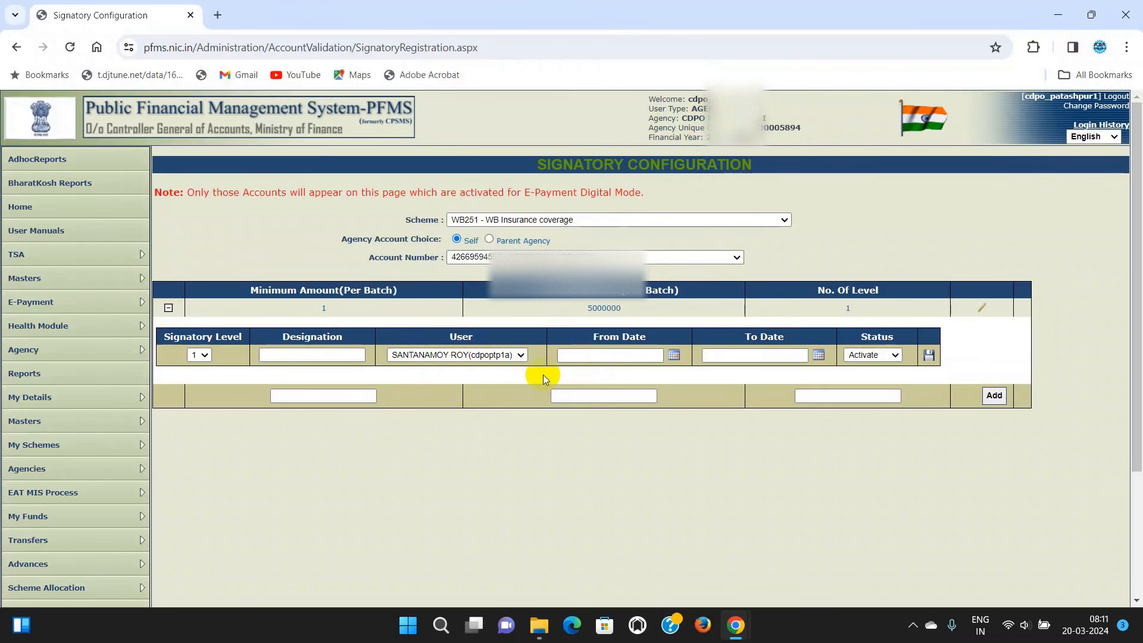
left_click(310, 357)
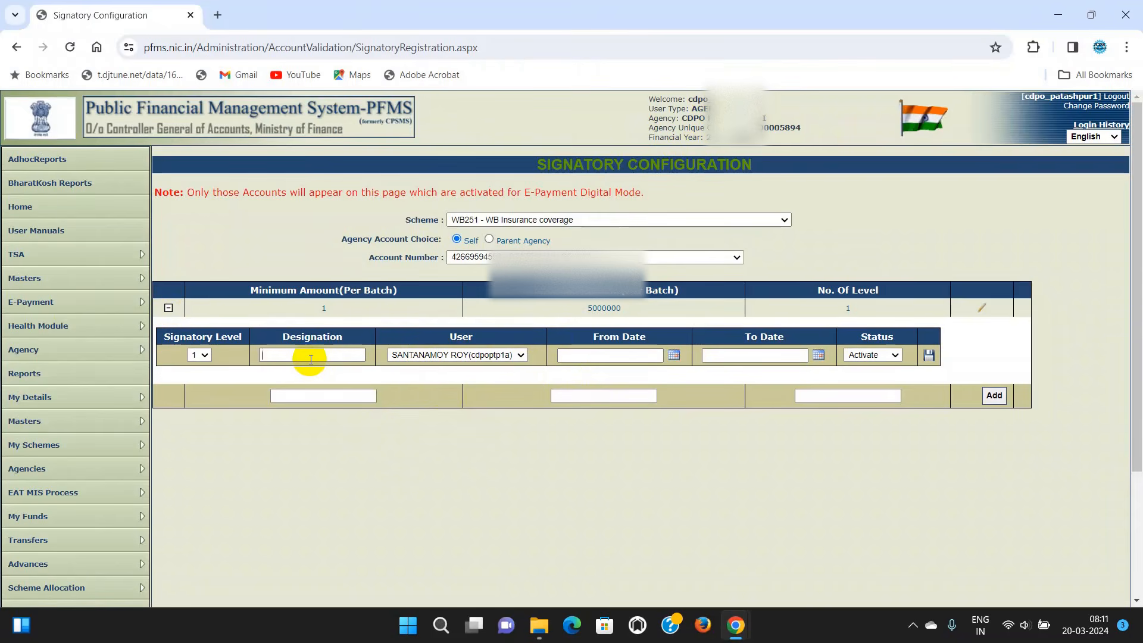
type("CDPO")
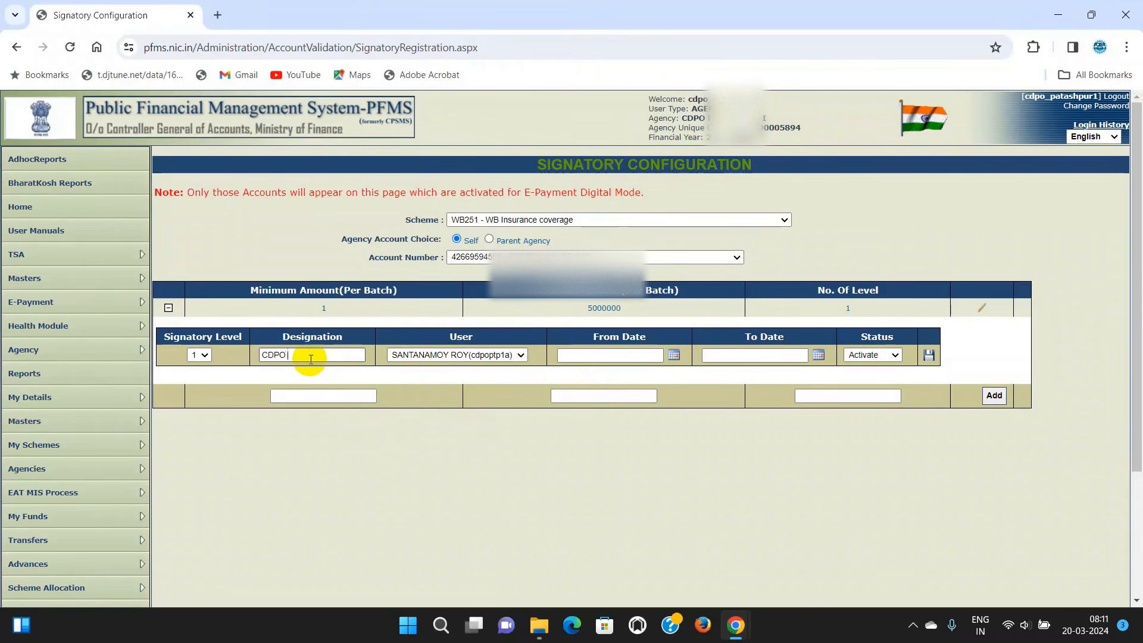
type(" PA")
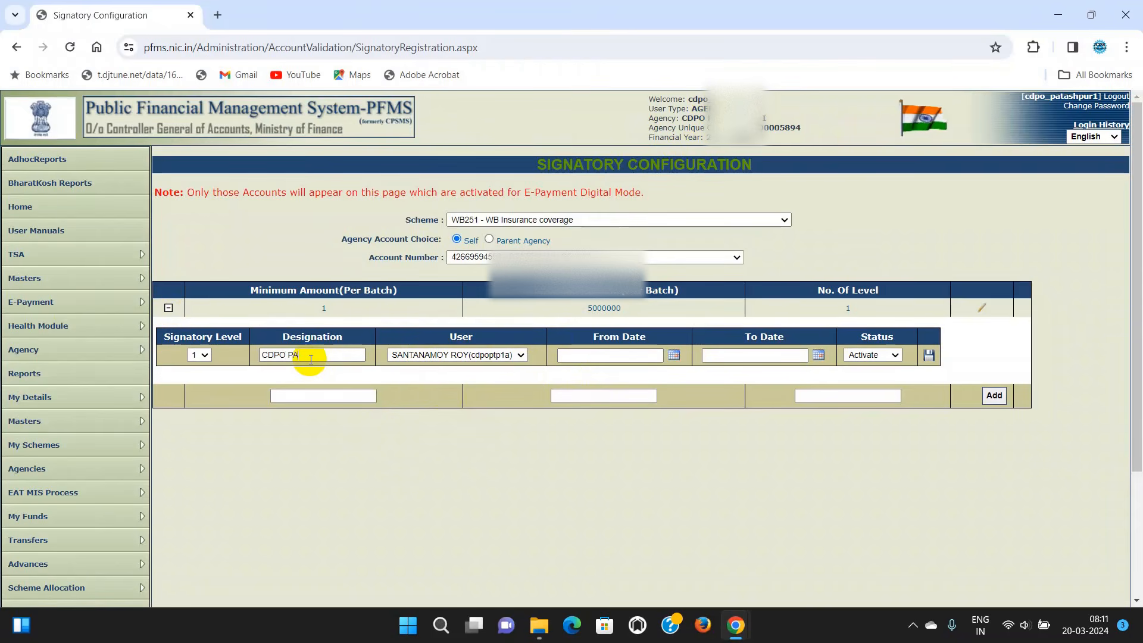
type("TASH")
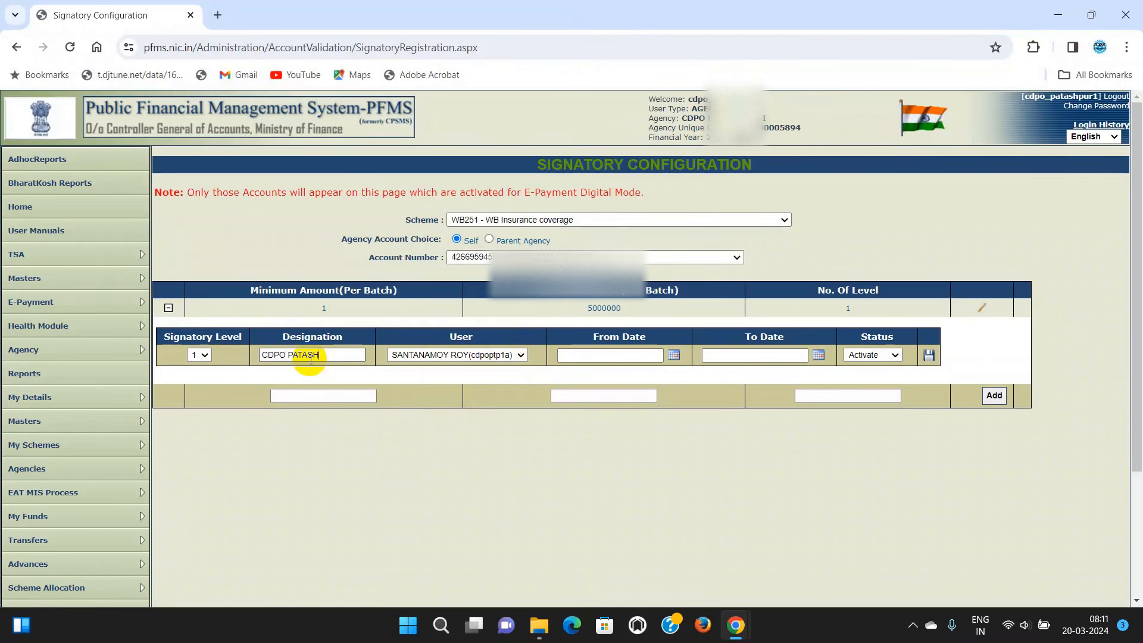
type("PUR-I")
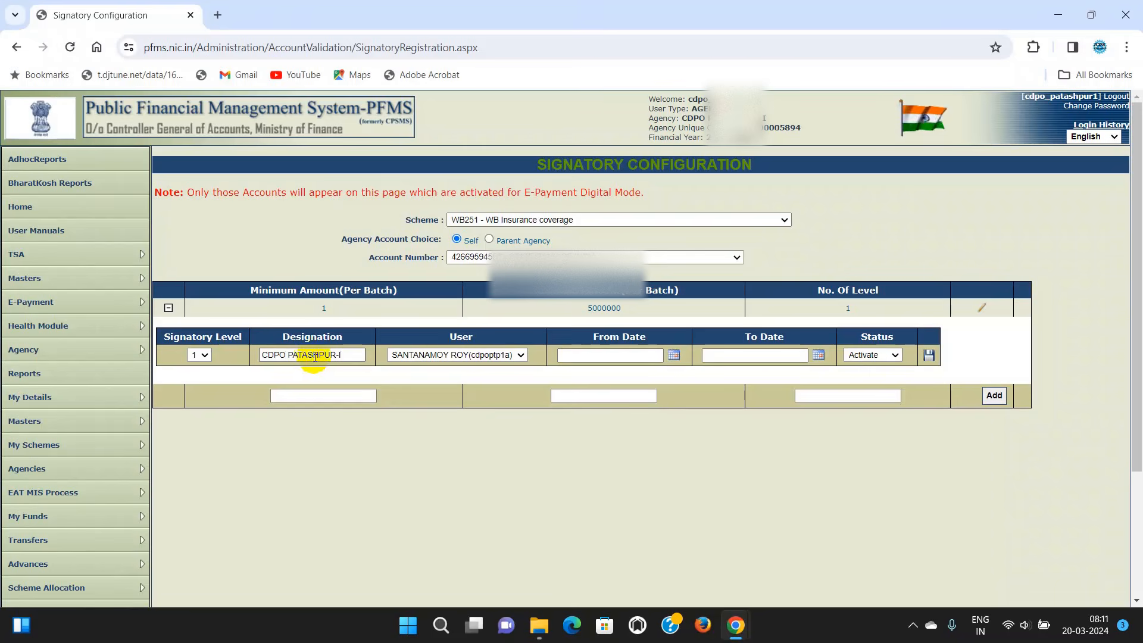
- Set the signatory's validity from 20/03/2024 to 31/12/2026
left_click(673, 355)
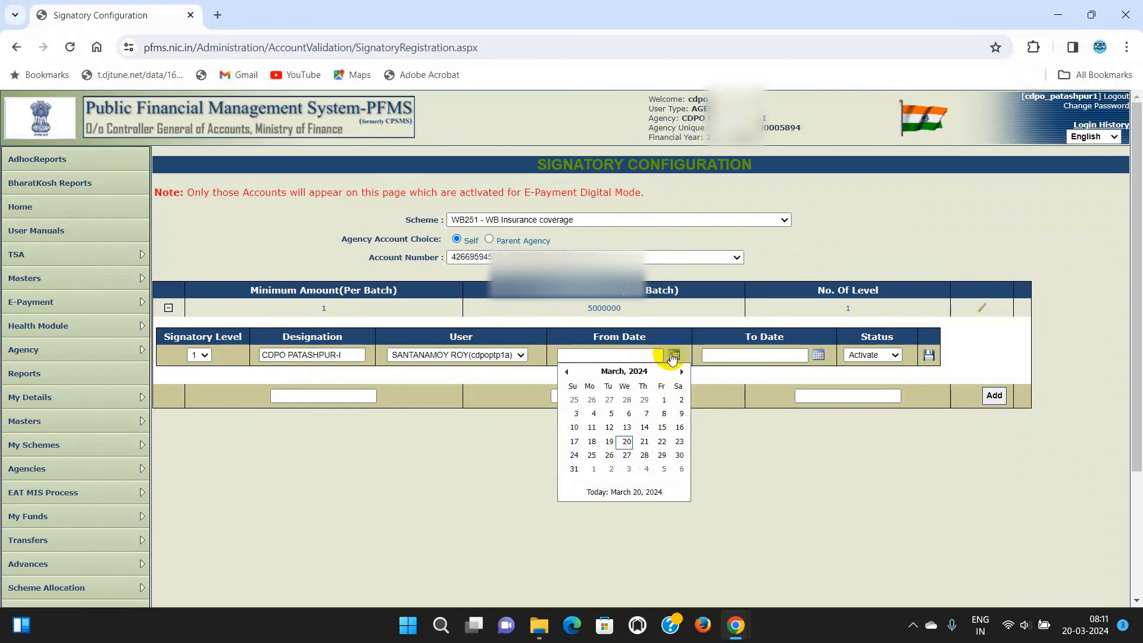
left_click(626, 441)
left_click(818, 356)
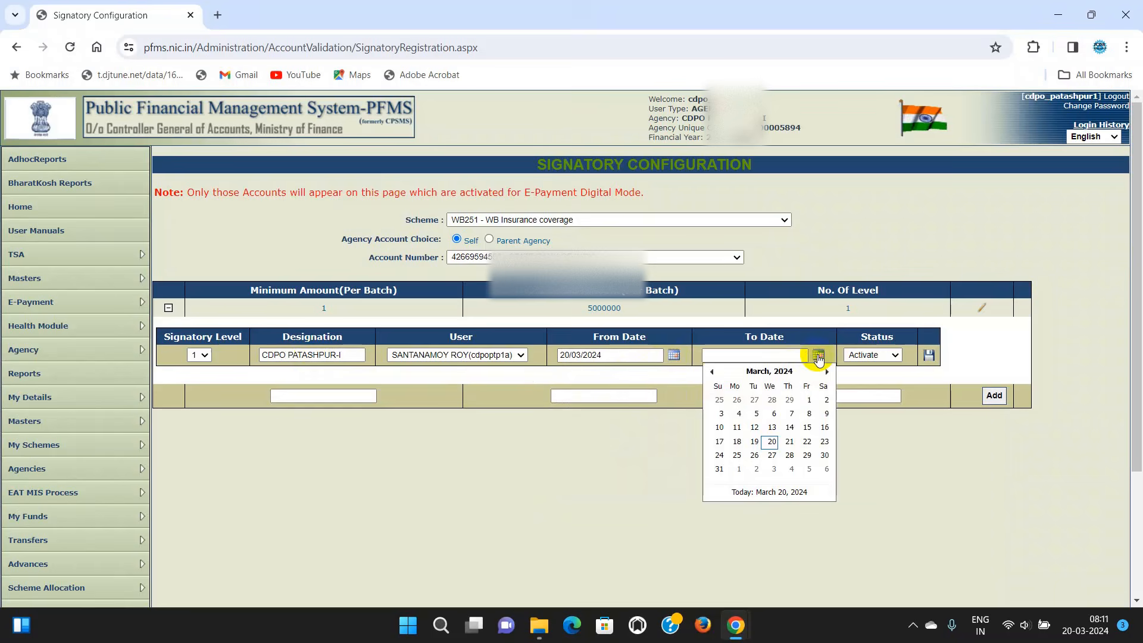
left_click(784, 371)
left_click(769, 372)
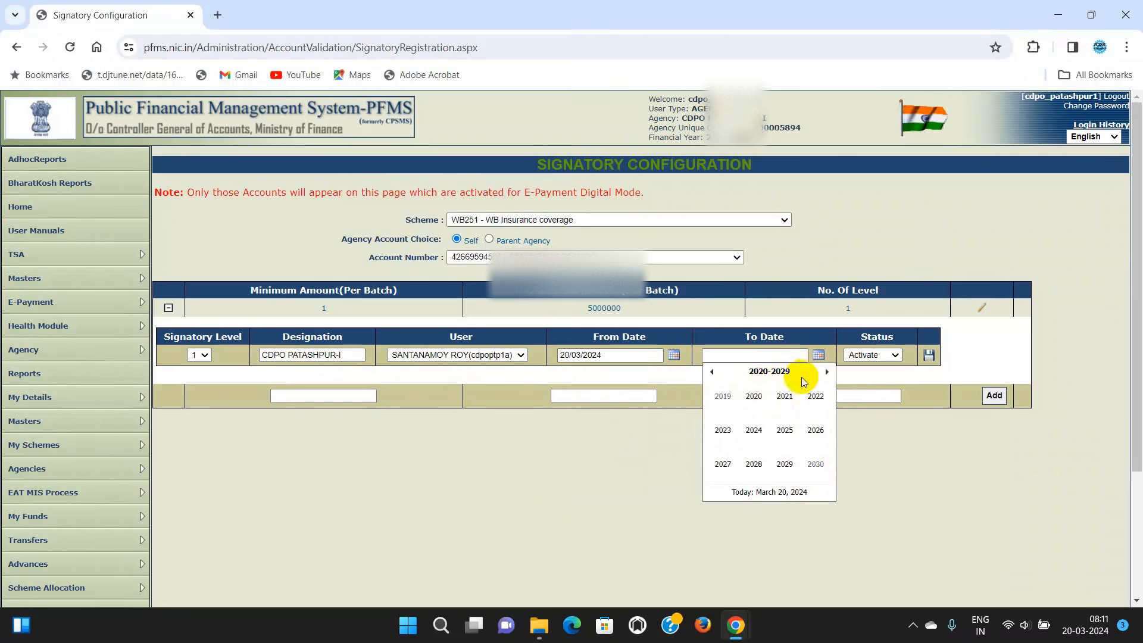
left_click(809, 433)
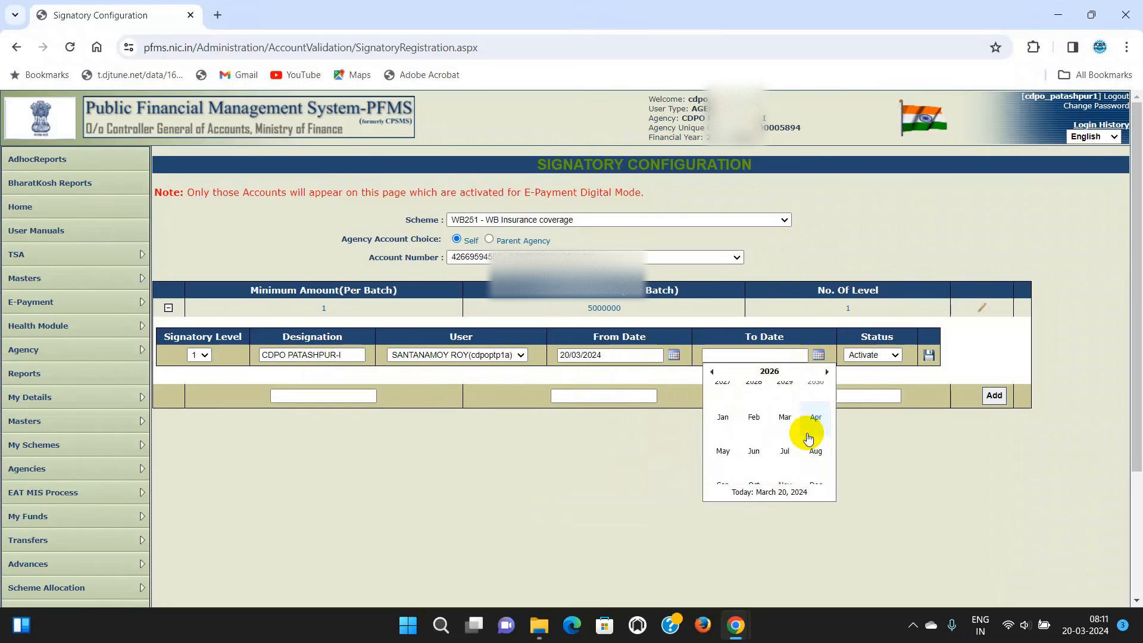
left_click(814, 465)
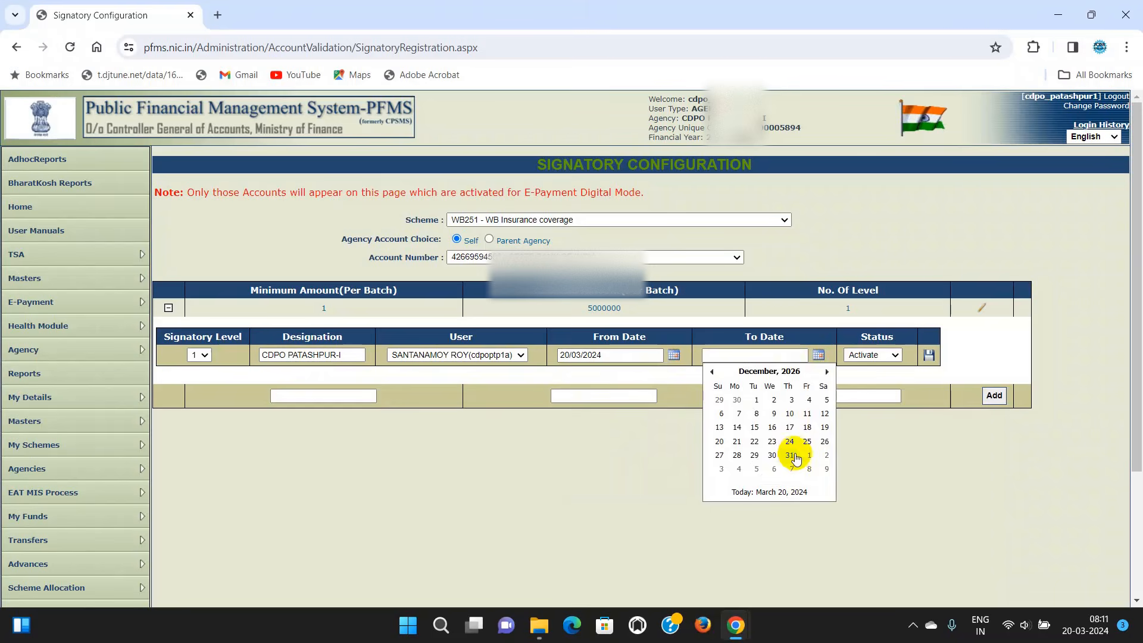
left_click(794, 454)
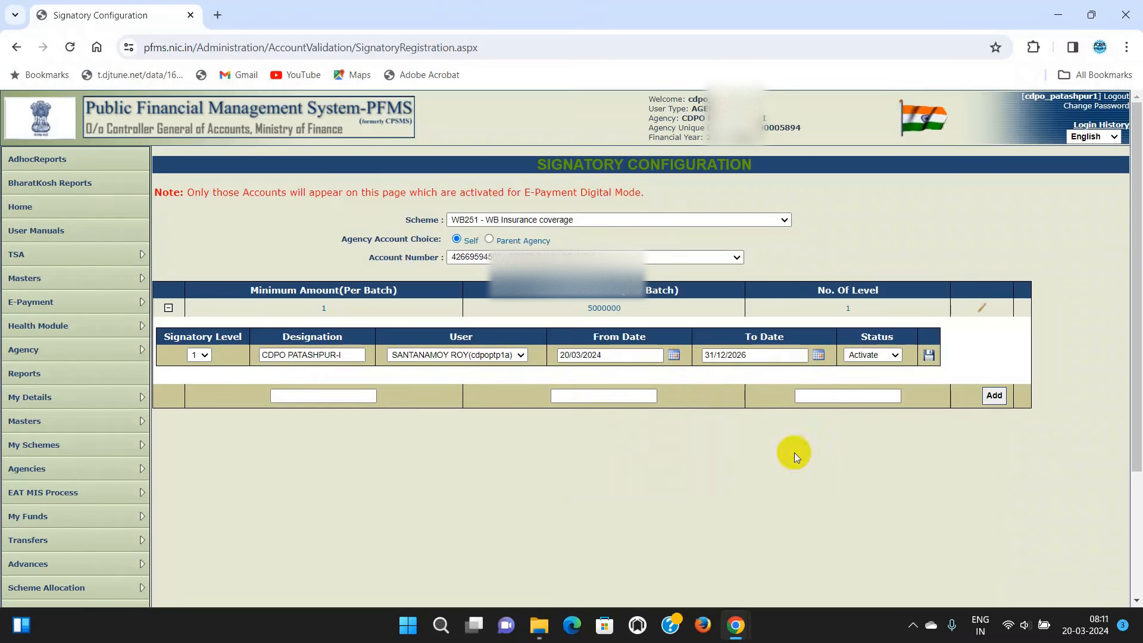
- Keep the signatory's status as Activate and save the signatory entry
left_click(894, 354)
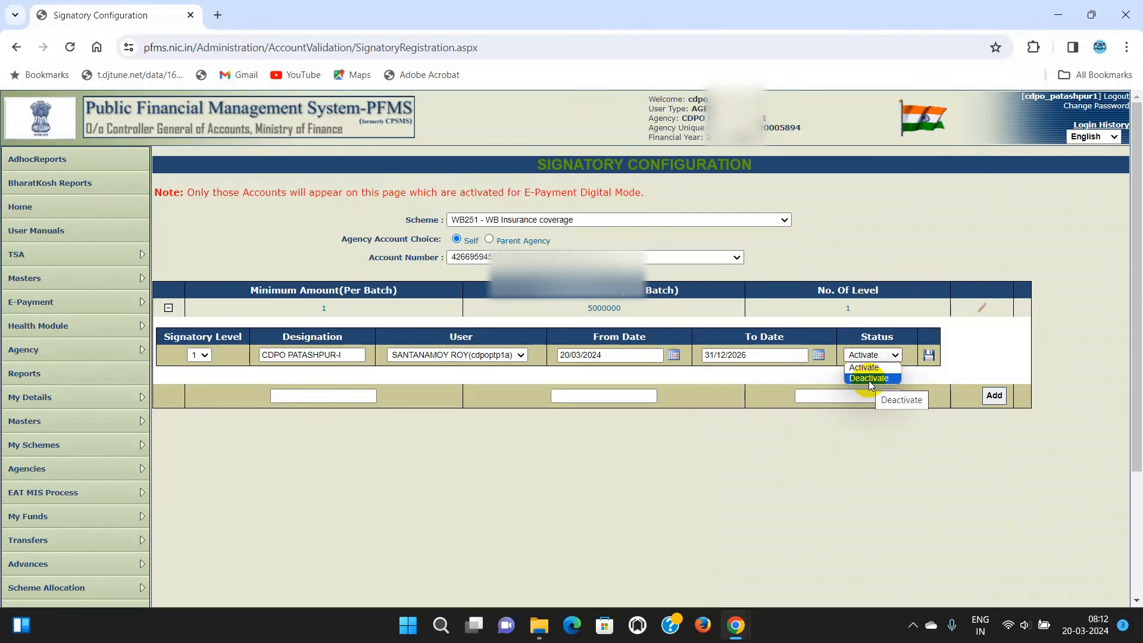
left_click(865, 370)
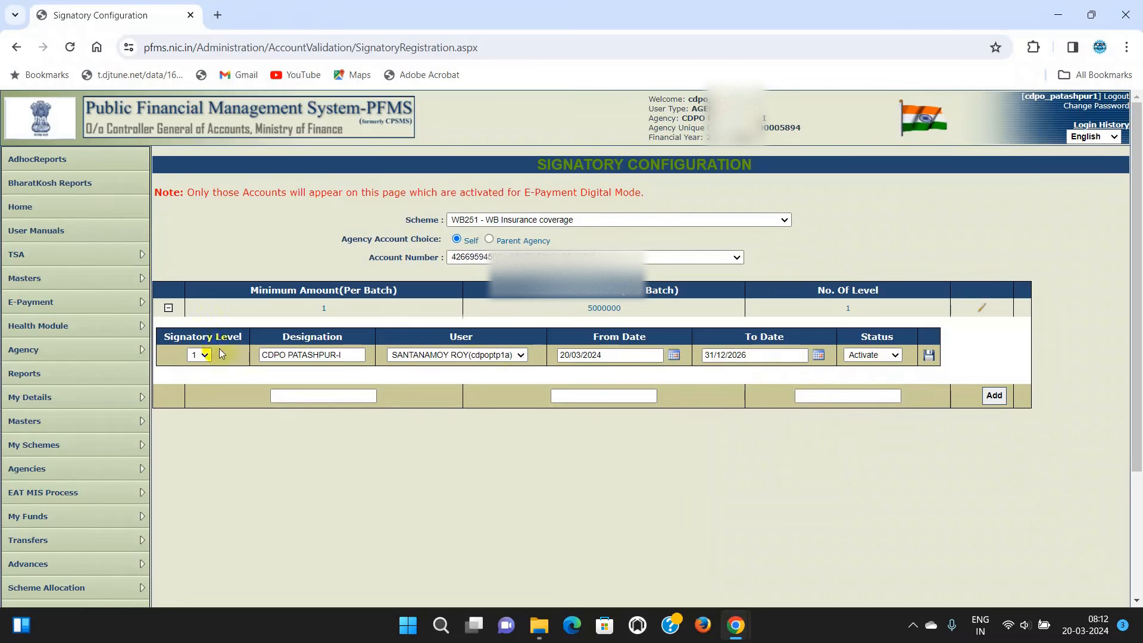
left_click(929, 355)
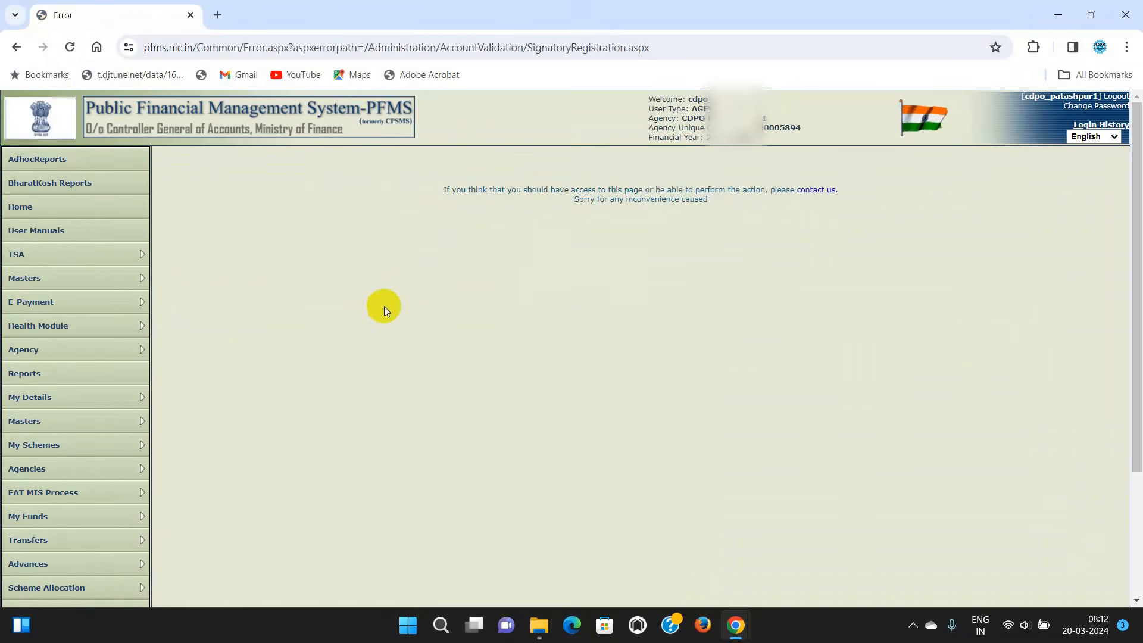
- Reopen the Signatory Configuration page for bank accounts from the error page
scroll(408, 323, "down", 1)
scroll(390, 345, "down", 1)
mouse_move(72, 488)
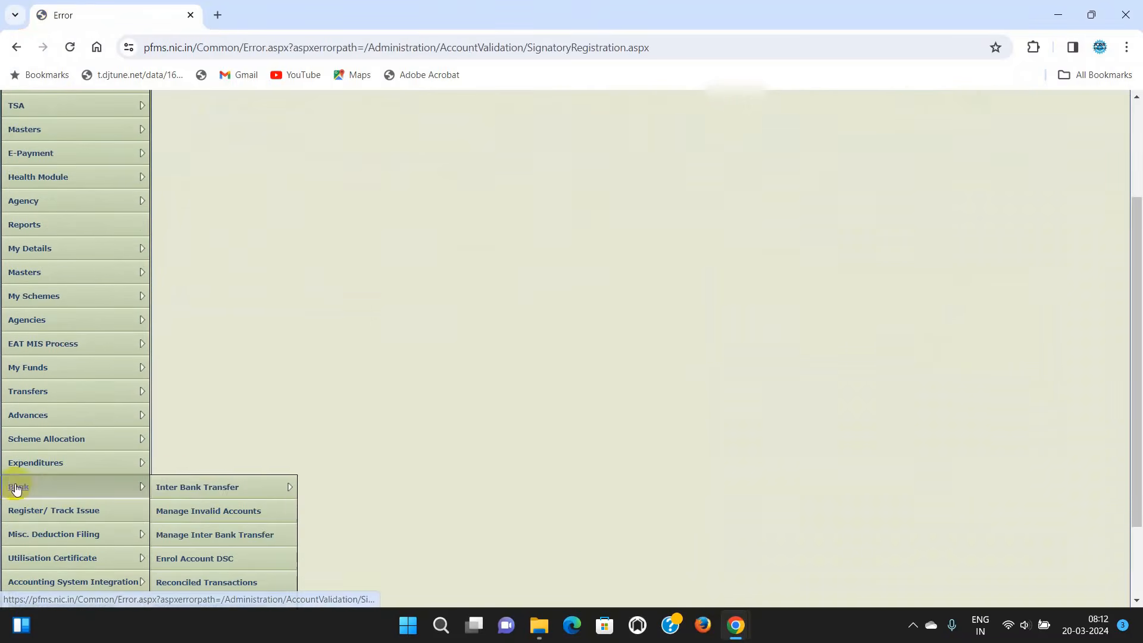
mouse_move(209, 495)
scroll(210, 495, "down", 1)
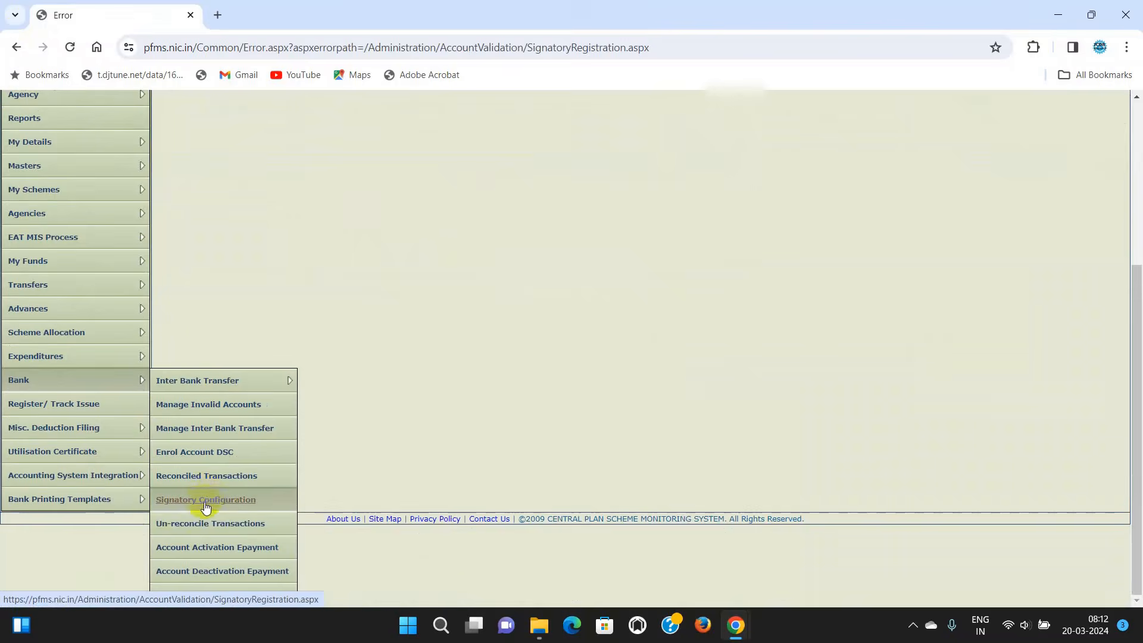
left_click(205, 502)
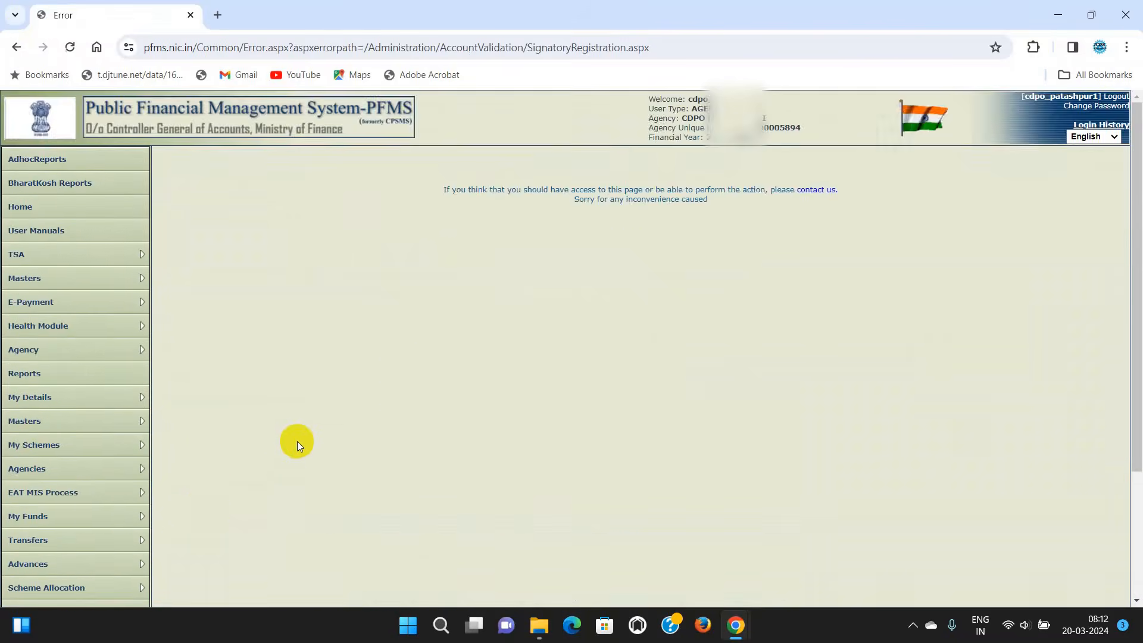
scroll(119, 535, "down", 3)
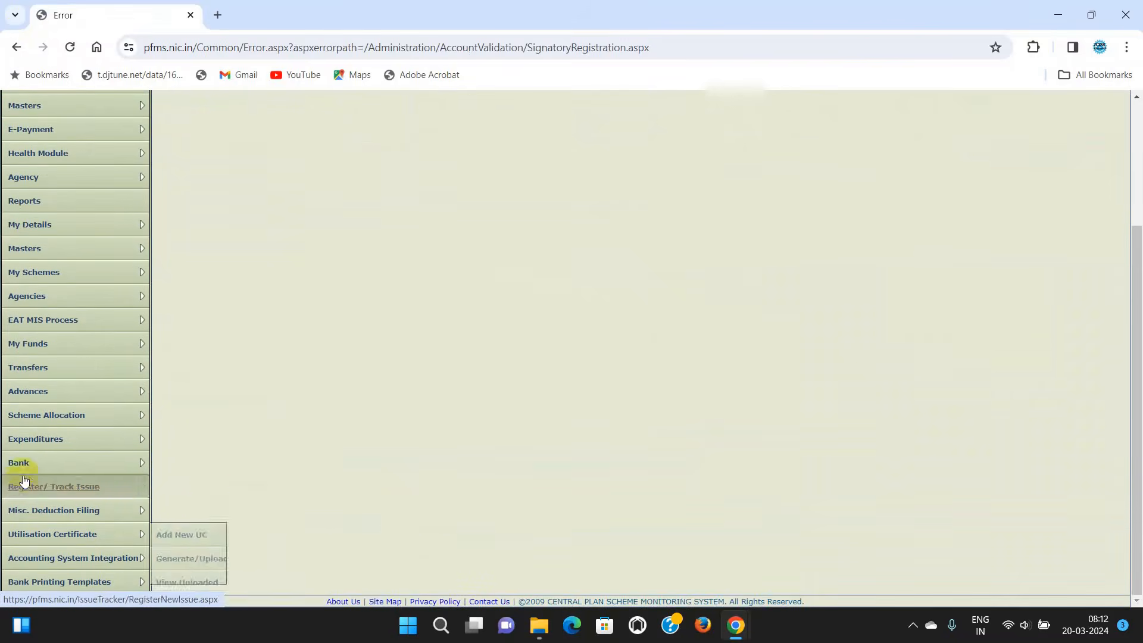
mouse_move(18, 464)
scroll(208, 476, "down", 2)
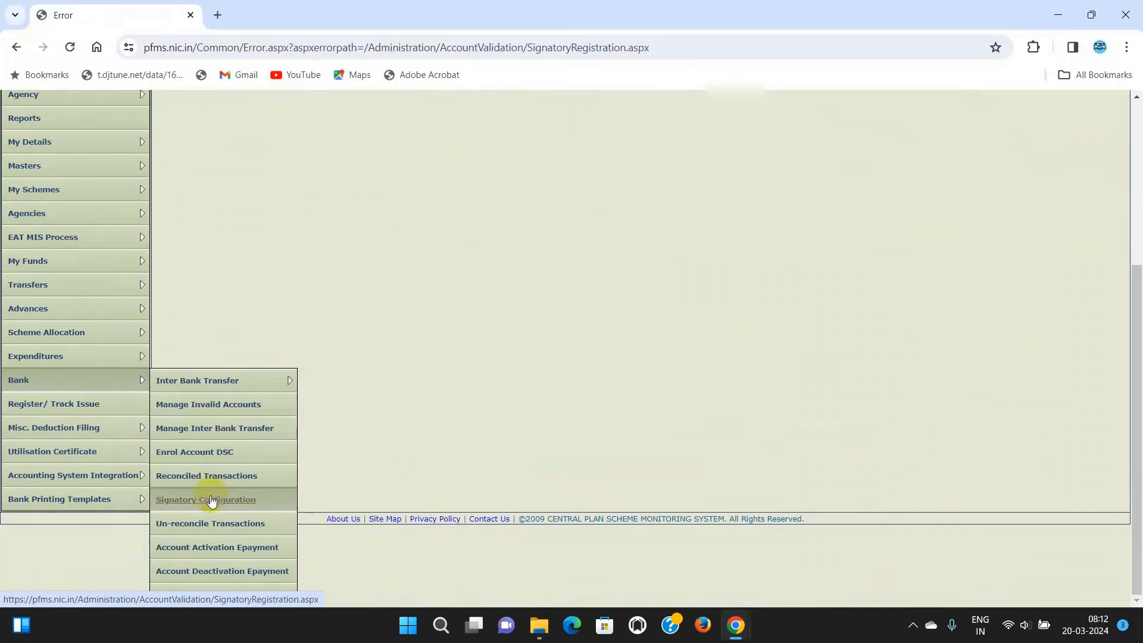
left_click(212, 499)
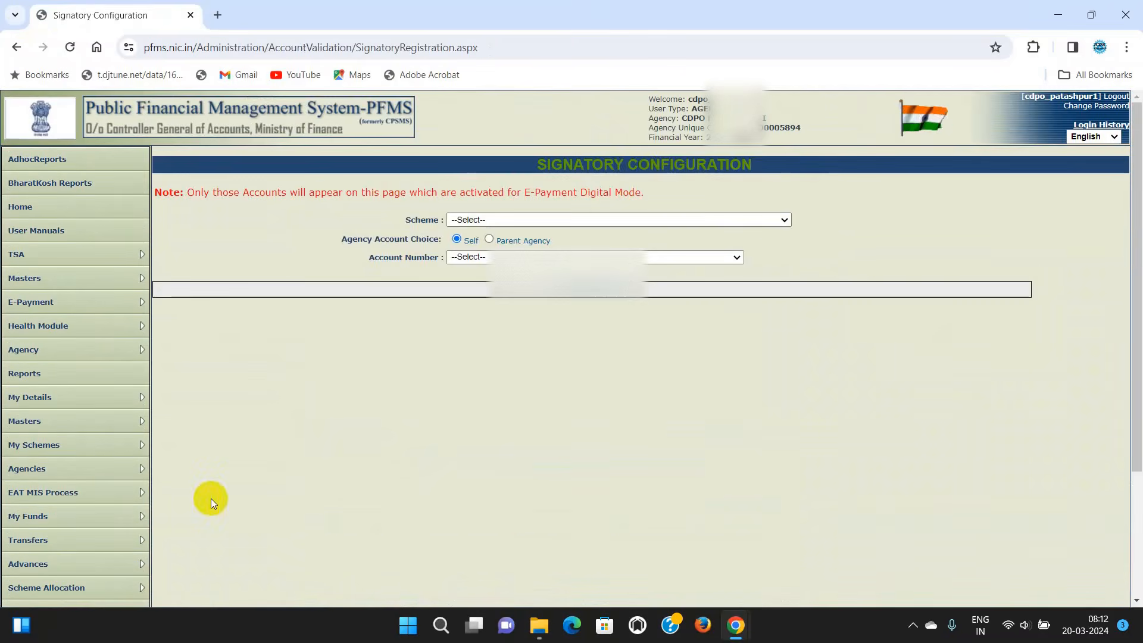
- Select scheme WB251 - WB Insurance coverage and its bank account, and expand the signatory limit to check the saved signatory
left_click(783, 221)
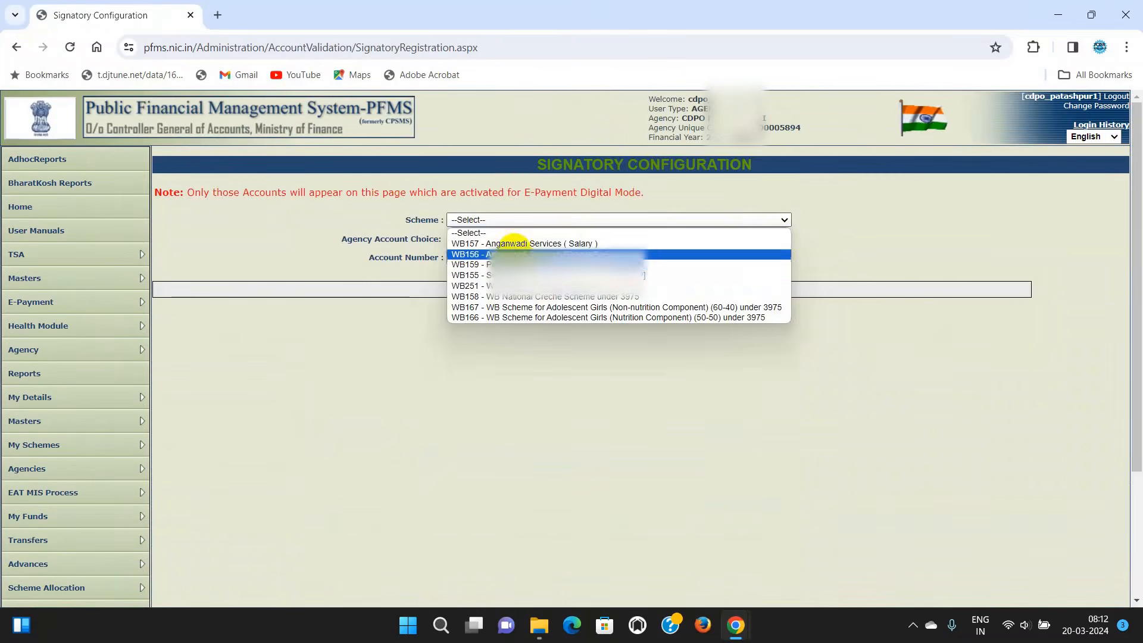
left_click(506, 286)
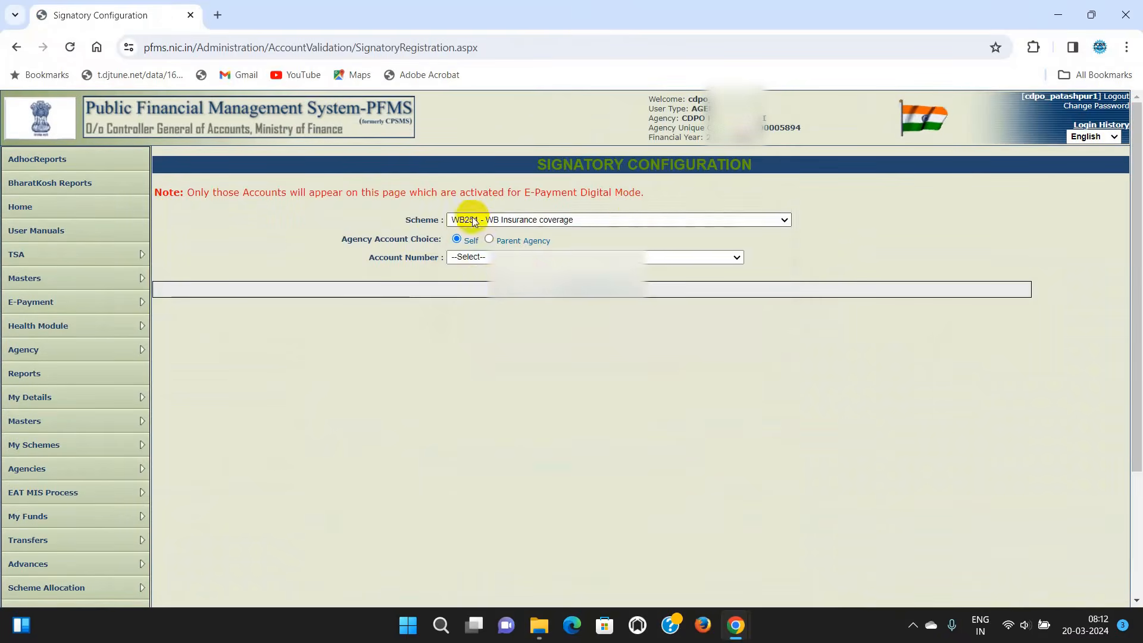
left_click(728, 256)
left_click(566, 280)
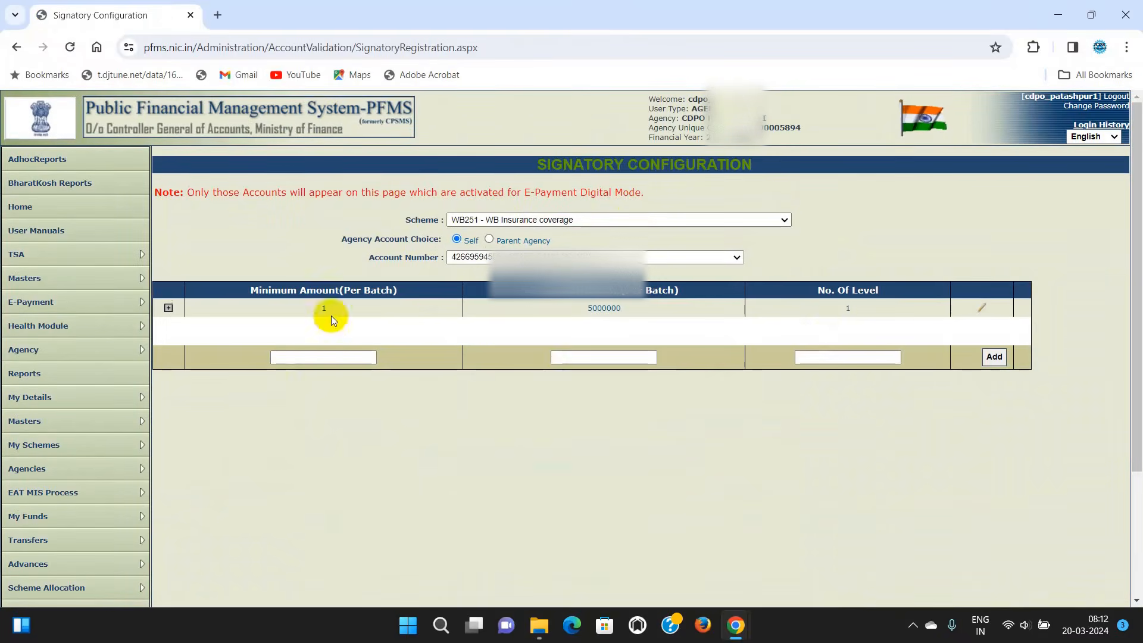
left_click(169, 309)
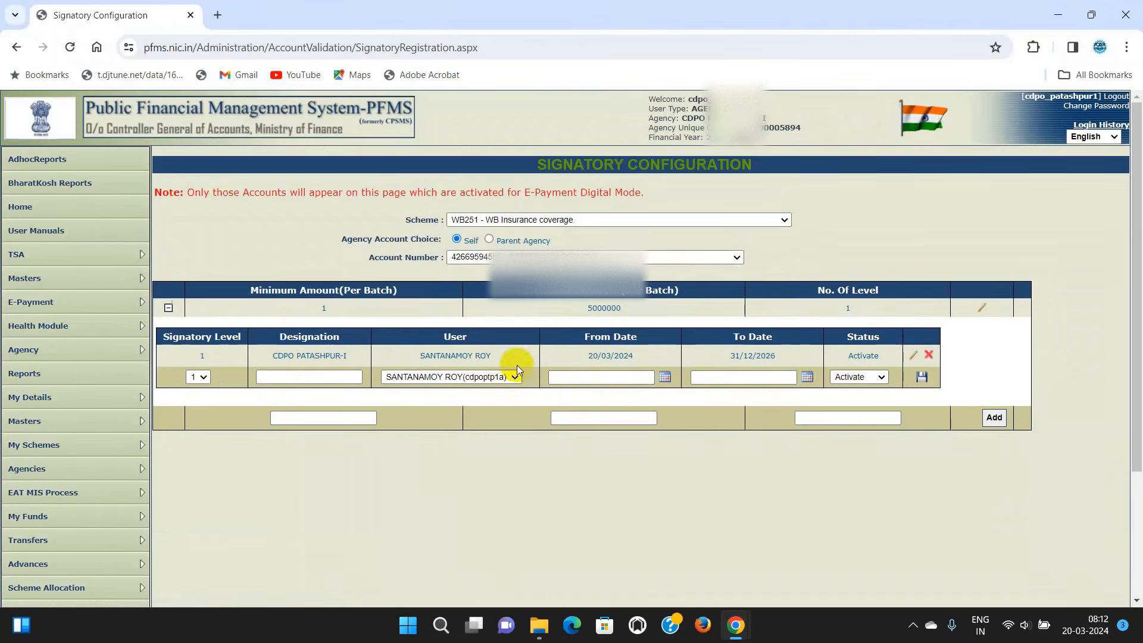
left_click(719, 379)
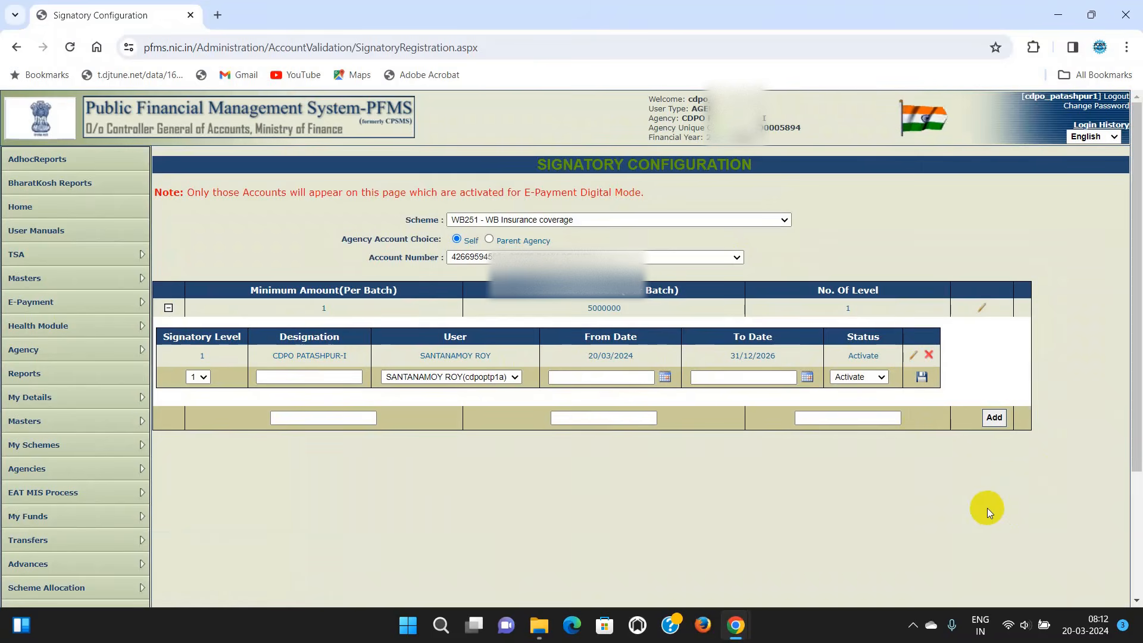
- Log out of the agency account and open Enroll Account DSC WinApp under the signatory user's login
left_click(1116, 97)
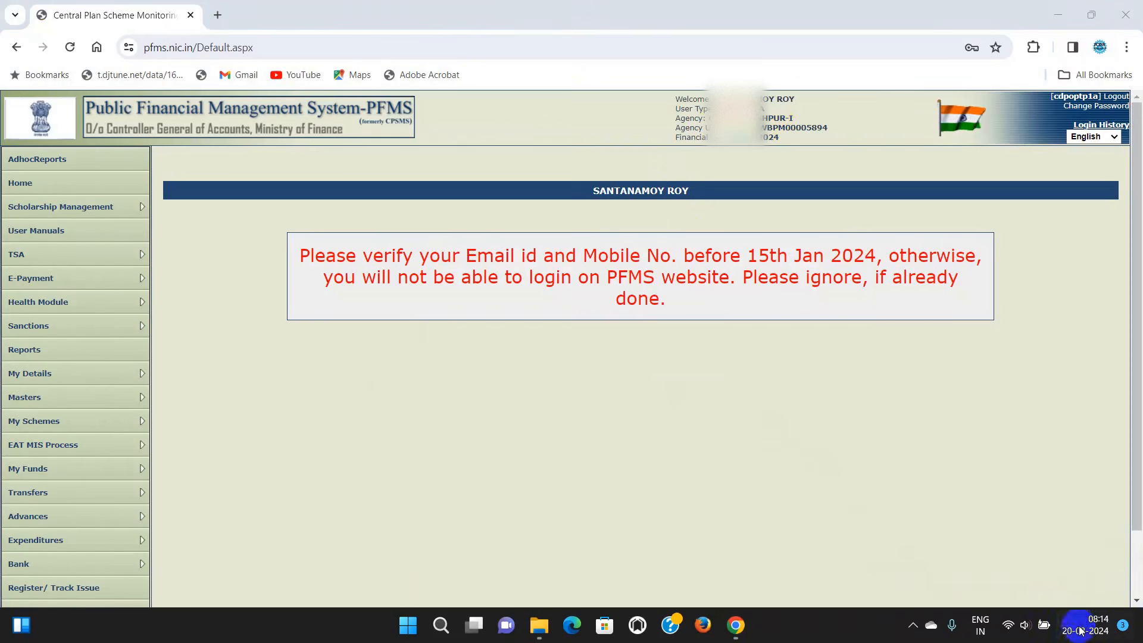
mouse_move(1085, 635)
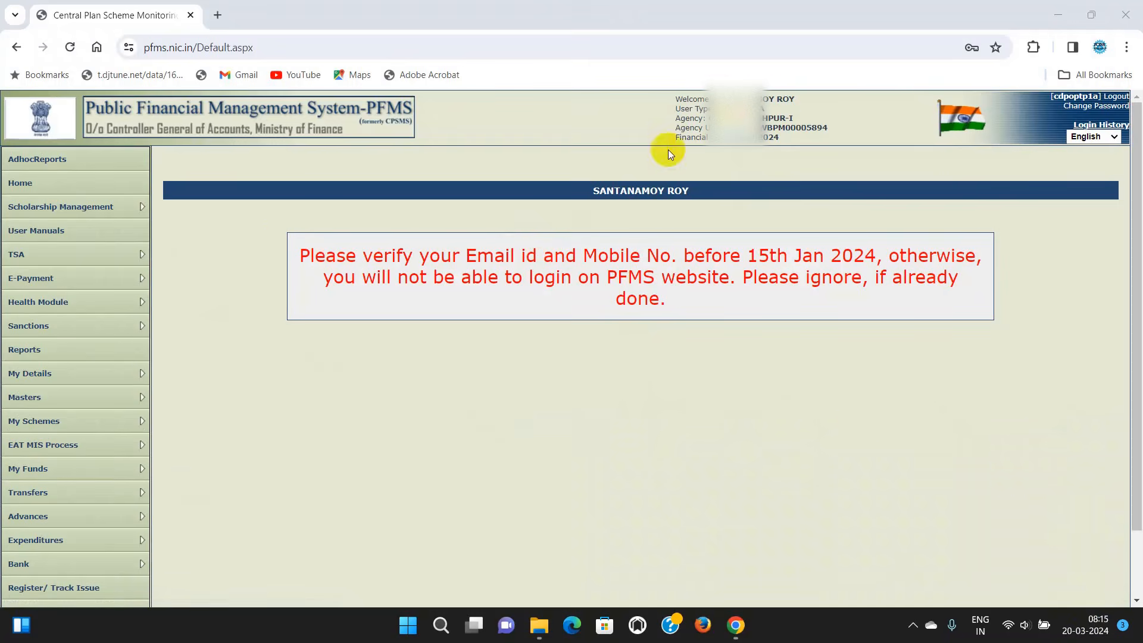
scroll(419, 271, "down", 1)
mouse_move(27, 491)
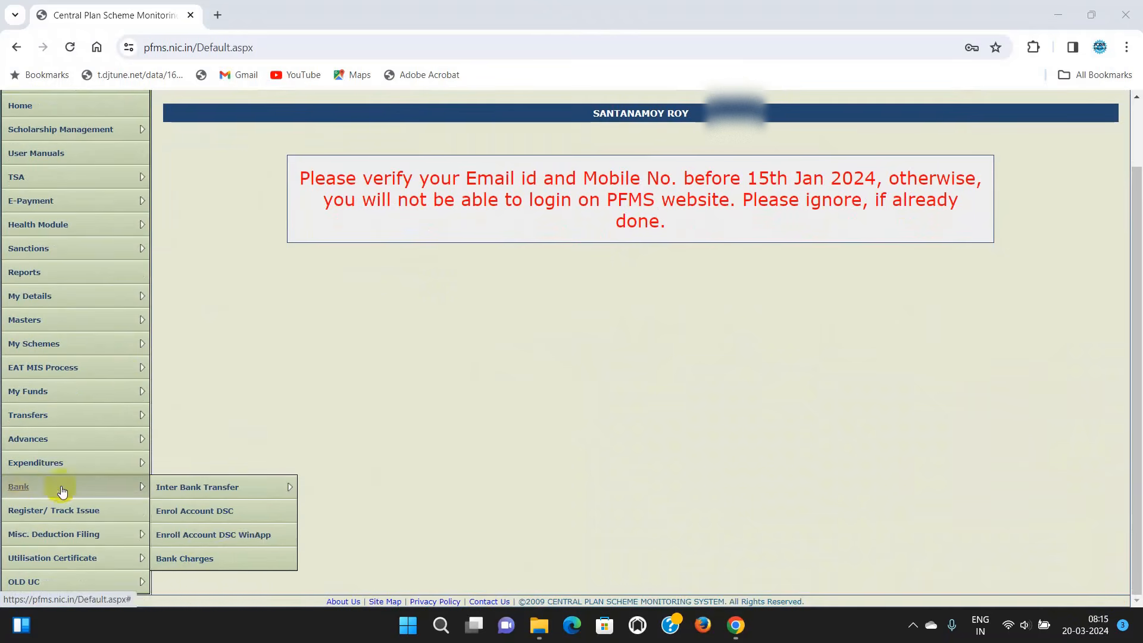
left_click(238, 539)
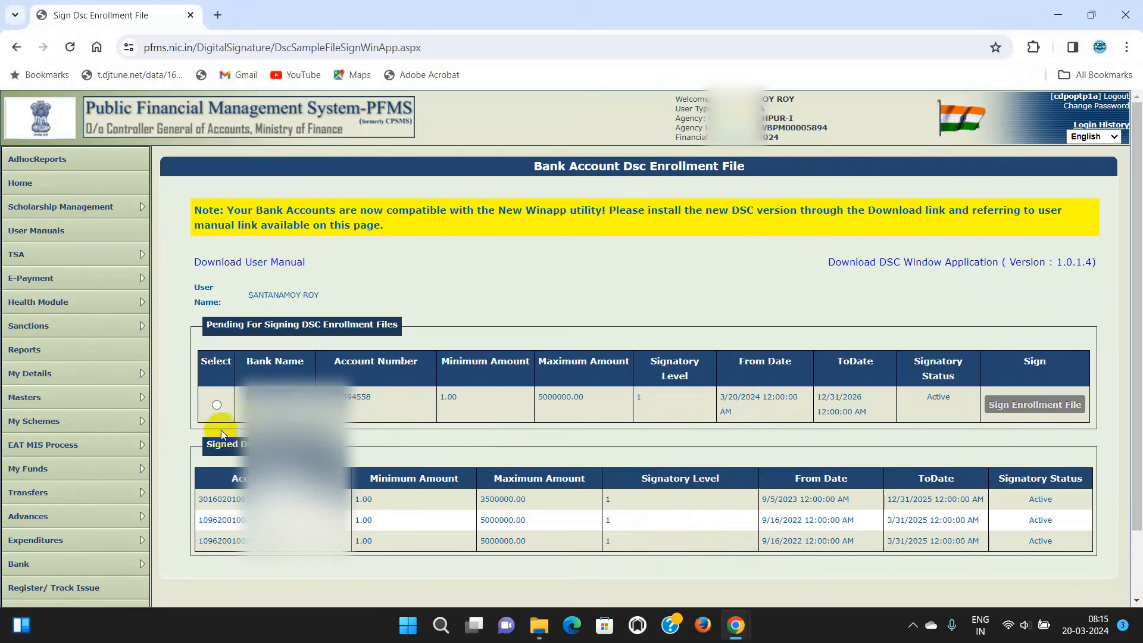
- Select the bank account pending for signing and start the digital signing of its DSC enrollment file
left_click(216, 405)
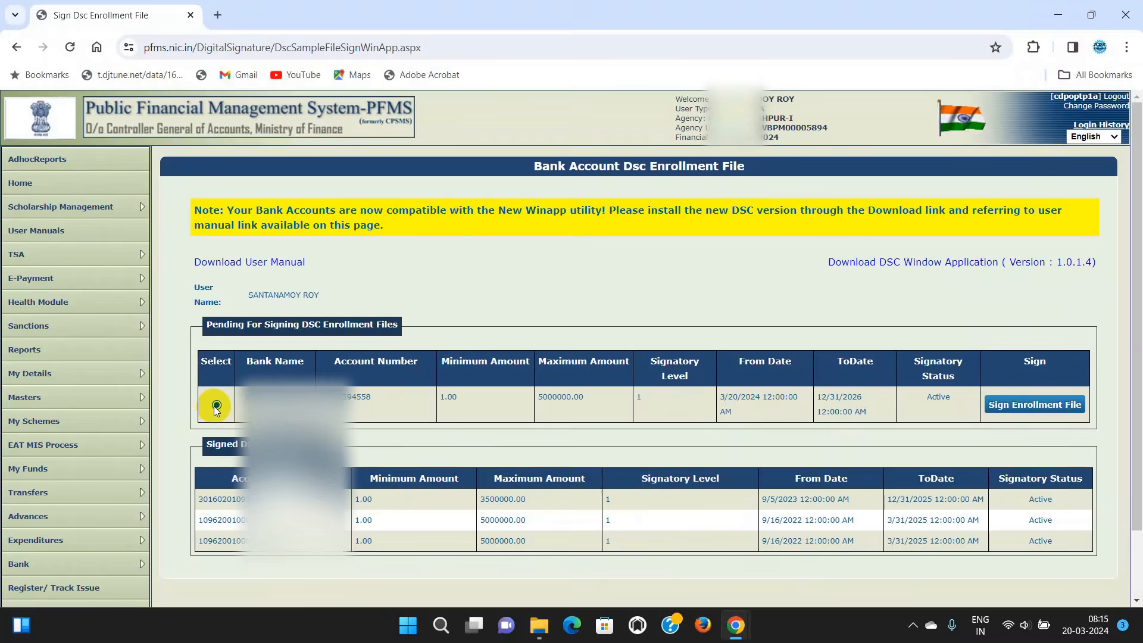
left_click(1012, 407)
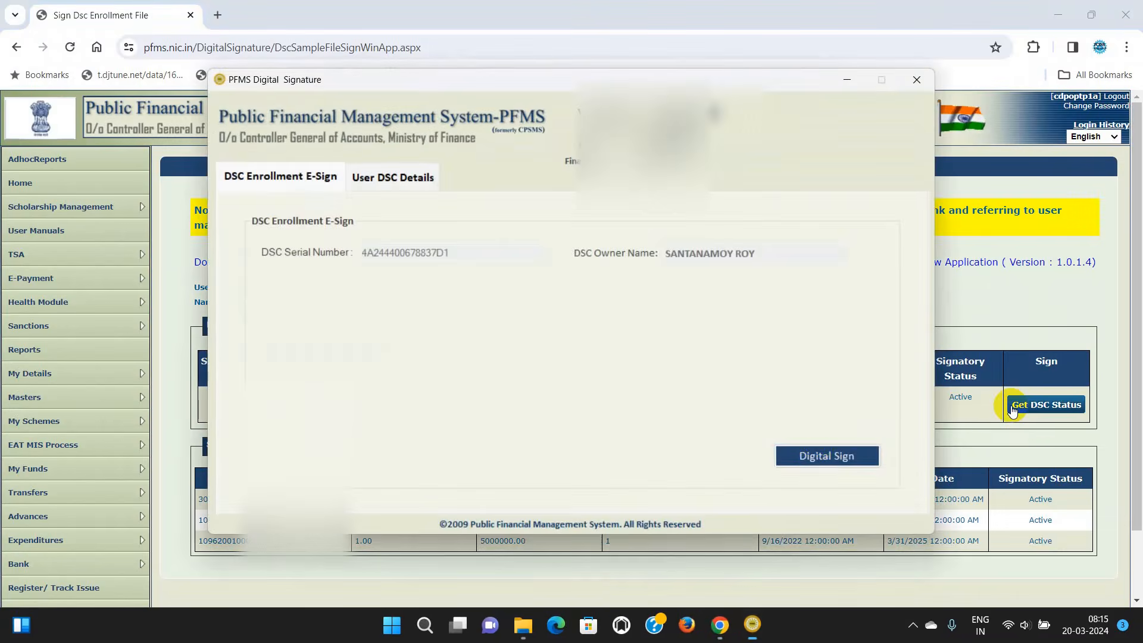
left_click(813, 456)
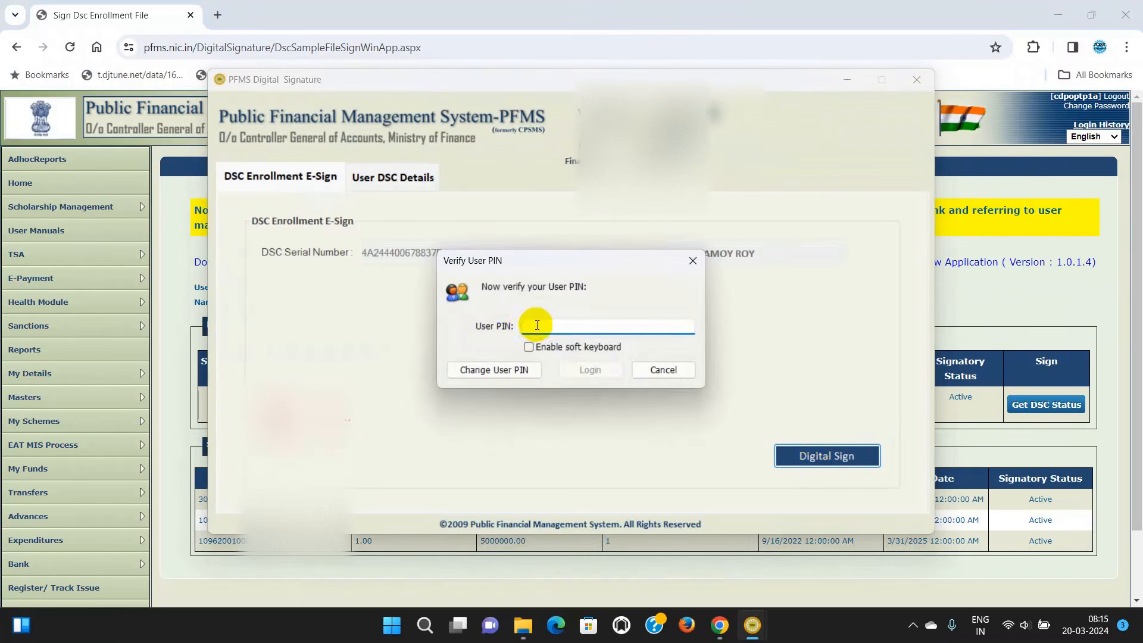
- Verify the DSC token with its User PIN to sign the enrollment file, and close the PFMS Digital Signature window
type("•")
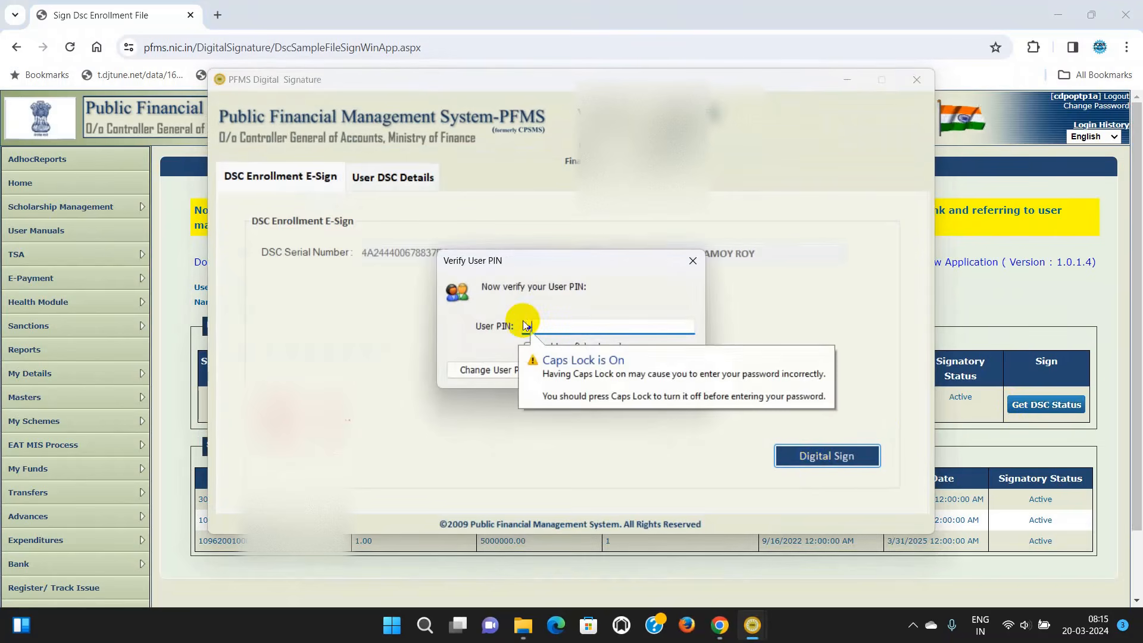
type("•••••")
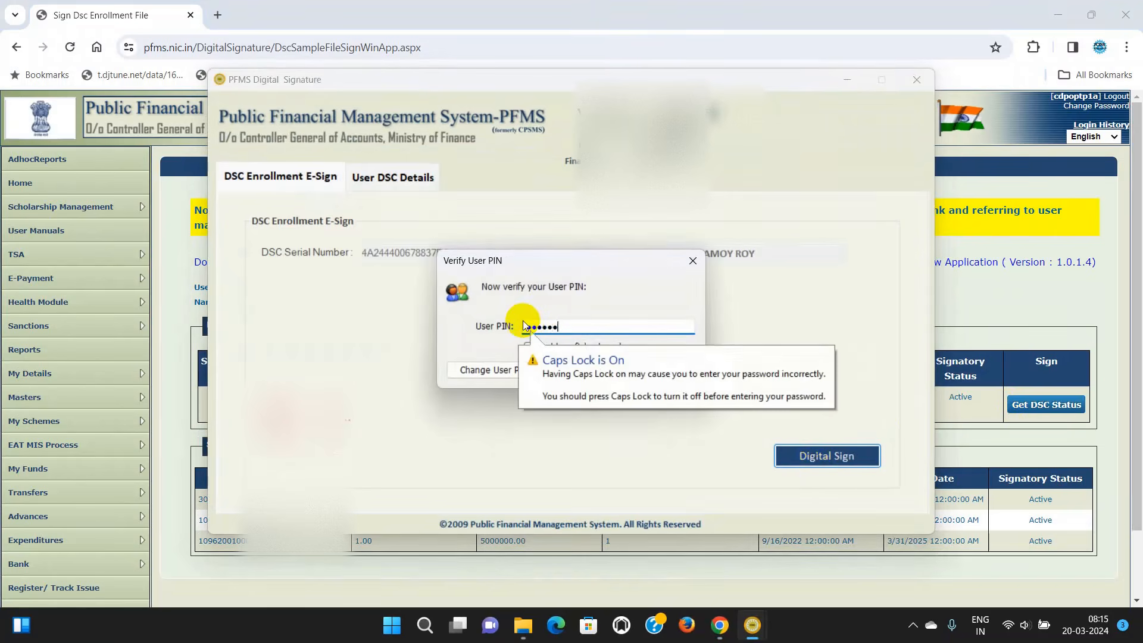
type("••")
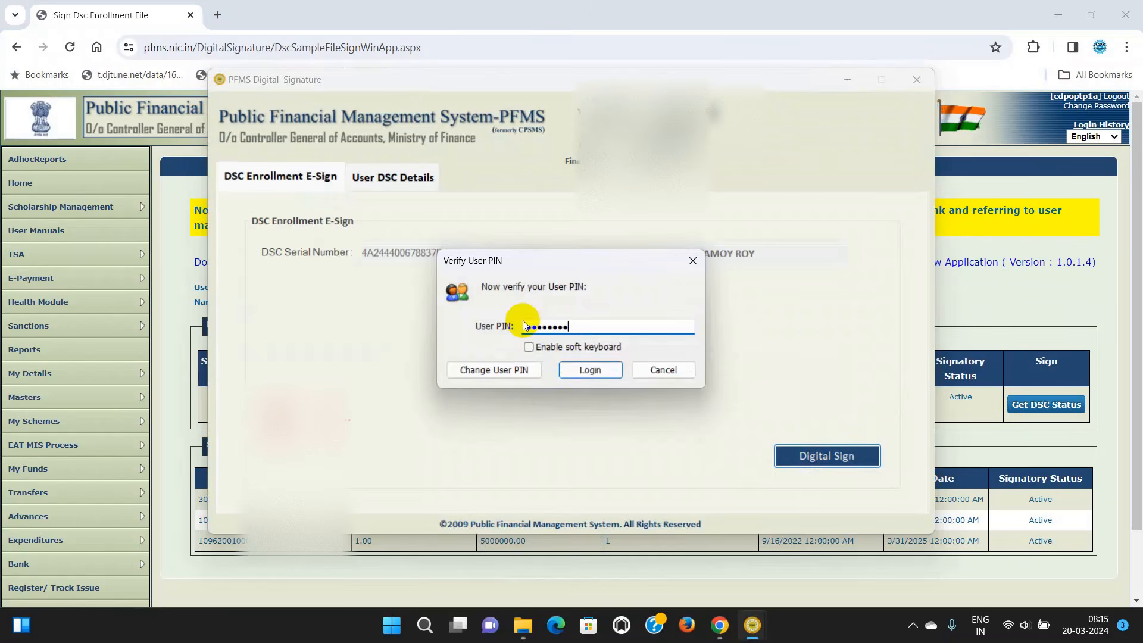
left_click(584, 369)
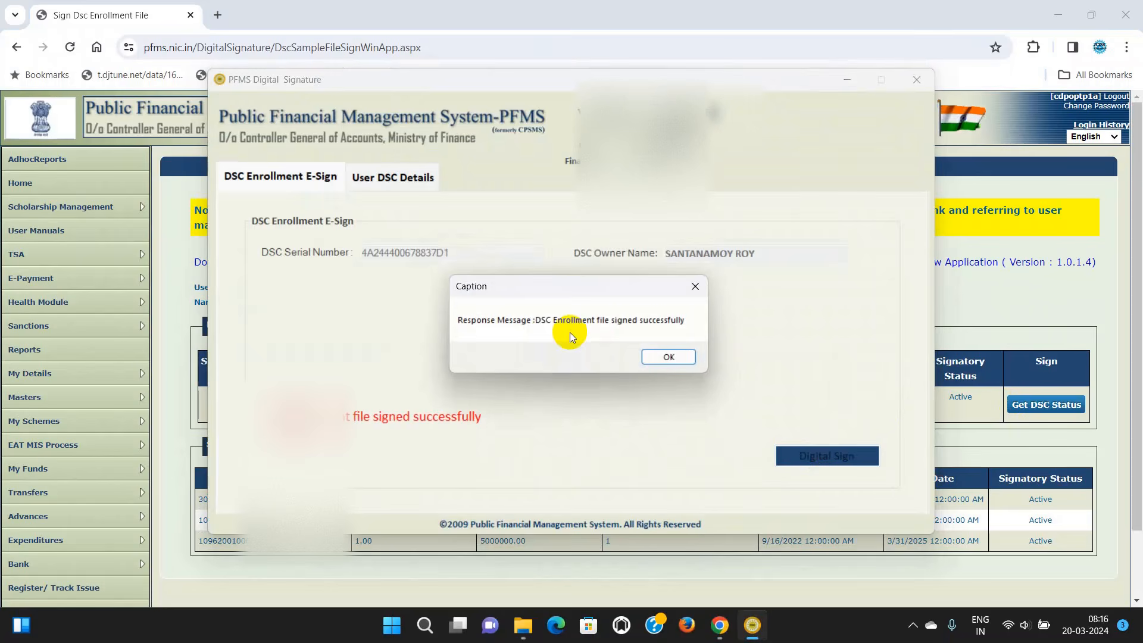
left_click(667, 357)
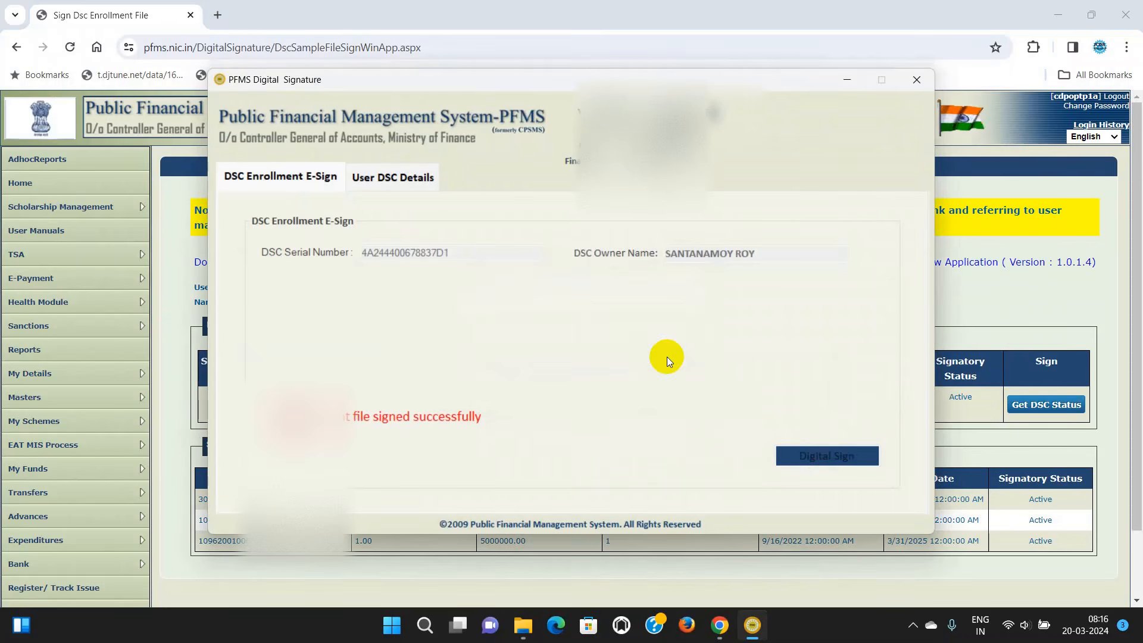
left_click(916, 84)
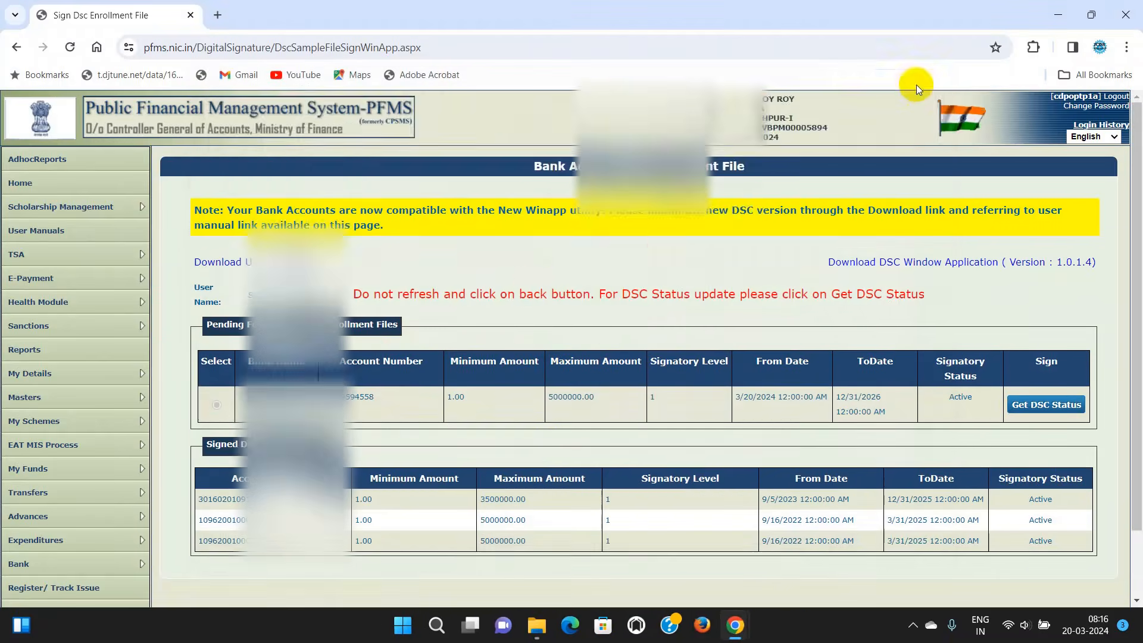
- Reload the Enroll Account DSC WinApp page to check the account among the signed DSC enrollment files
scroll(559, 347, "down", 2)
mouse_move(53, 487)
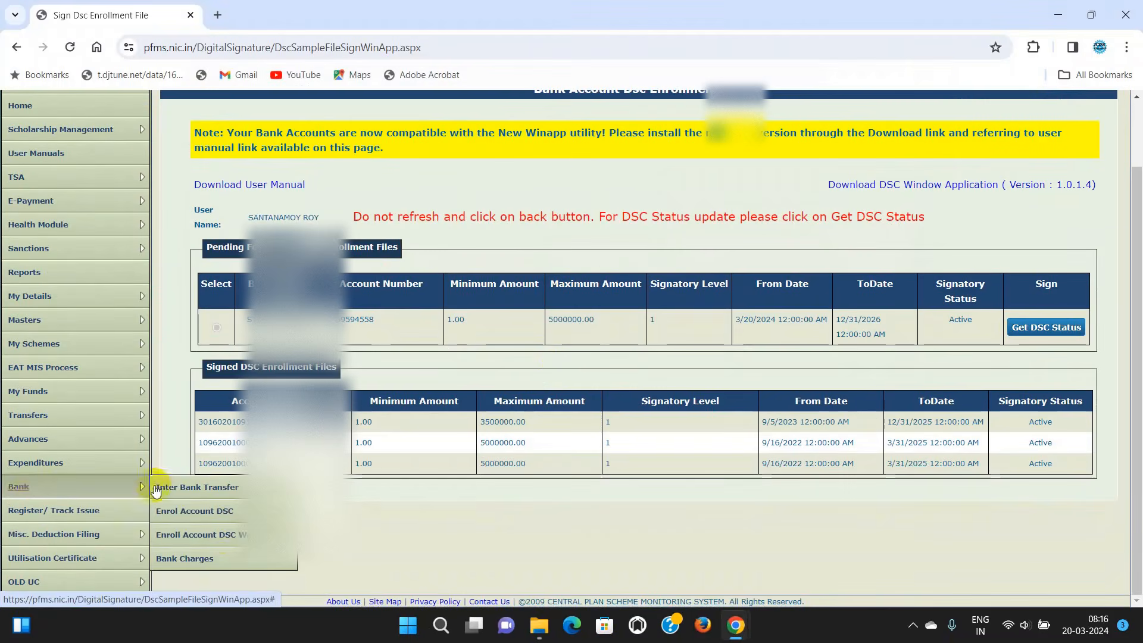
left_click(222, 536)
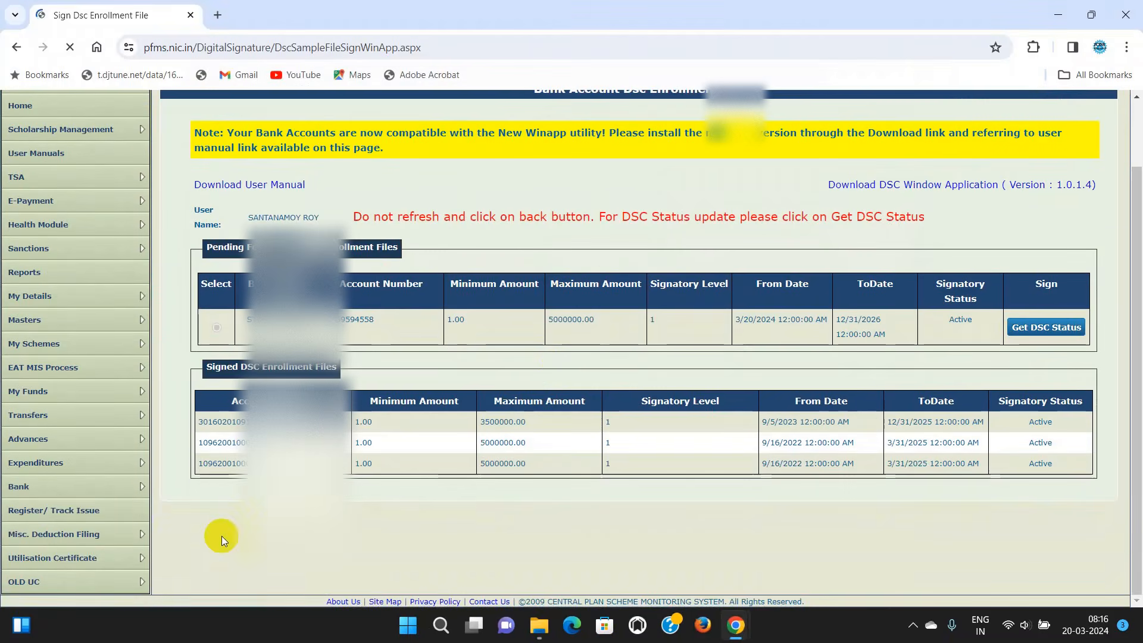